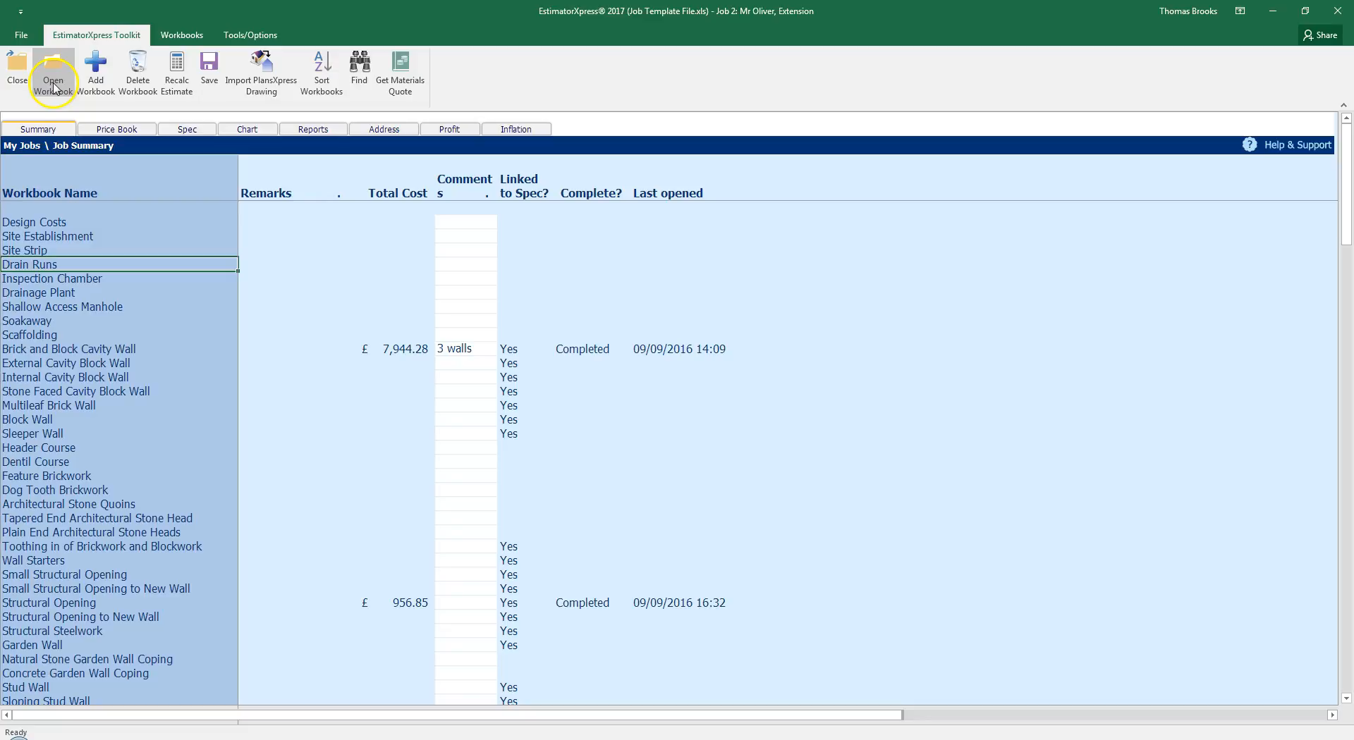
Open the Drain Runs workbook and add a worksheet named Drain Run at External Drainage, using the "Basic Drain run with no fittings" template
{"action": "left_click", "coordinate": [52, 86]}
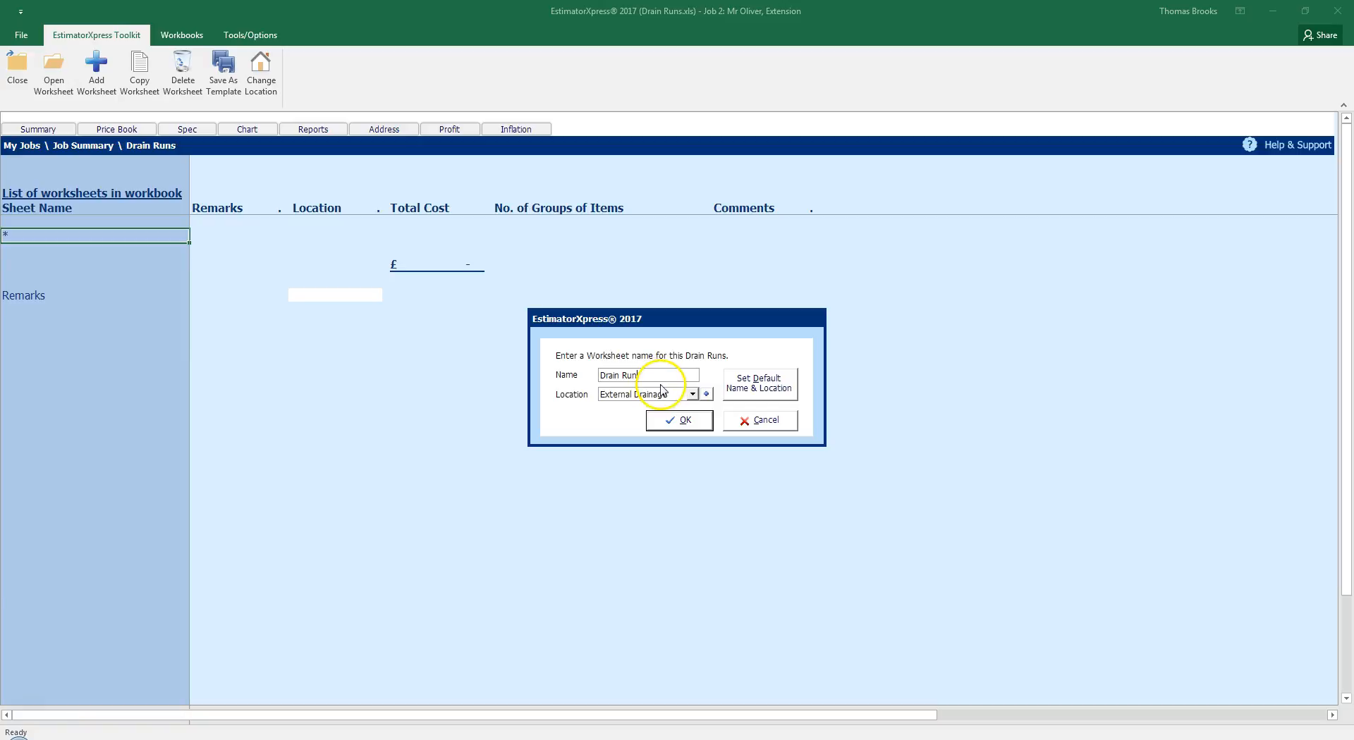
{"action": "left_click", "coordinate": [678, 424]}
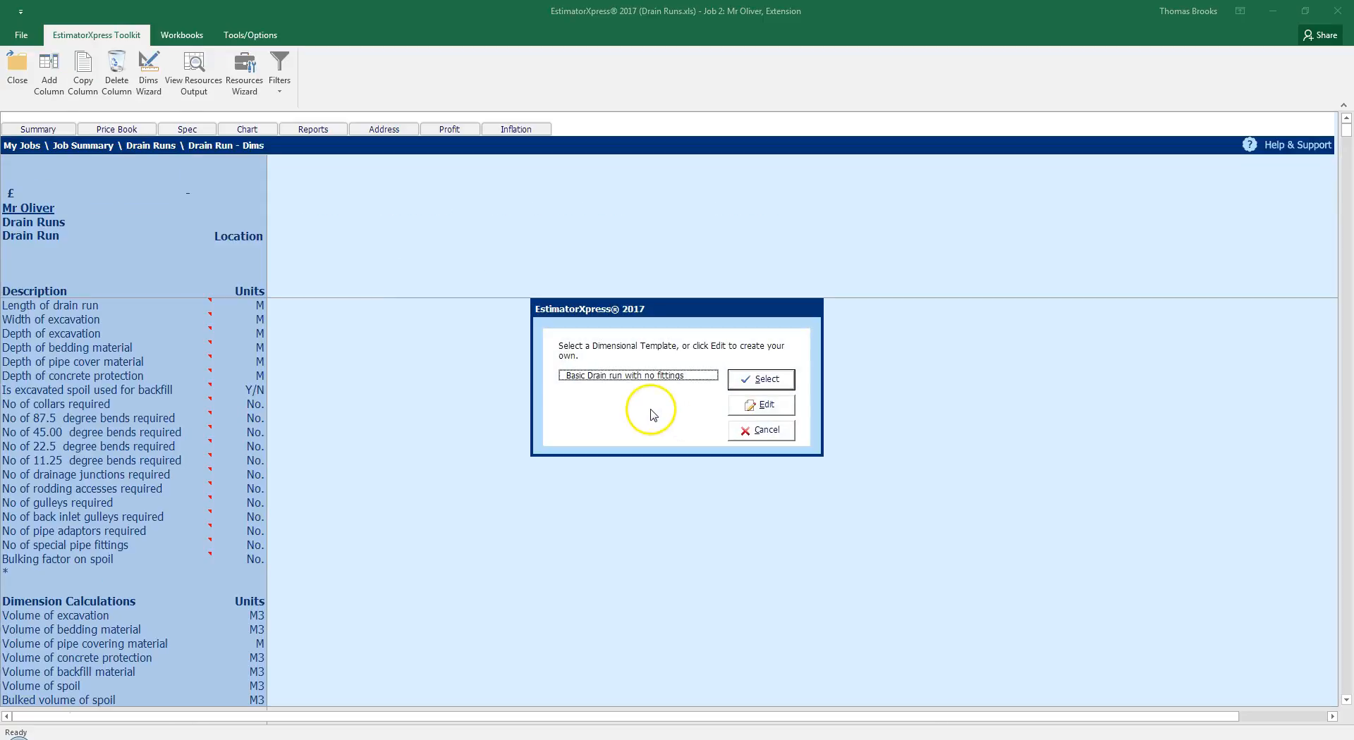
{"action": "left_click", "coordinate": [640, 377]}
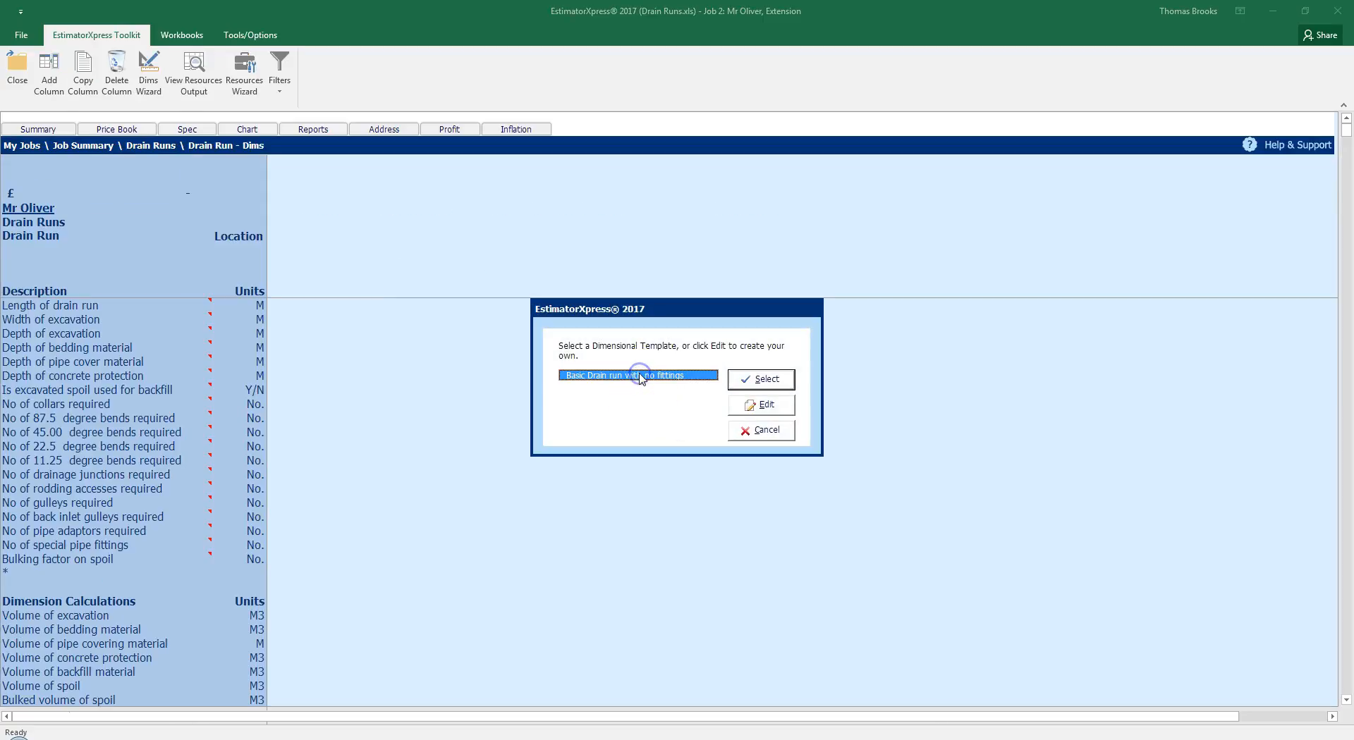
{"action": "left_click", "coordinate": [761, 381]}
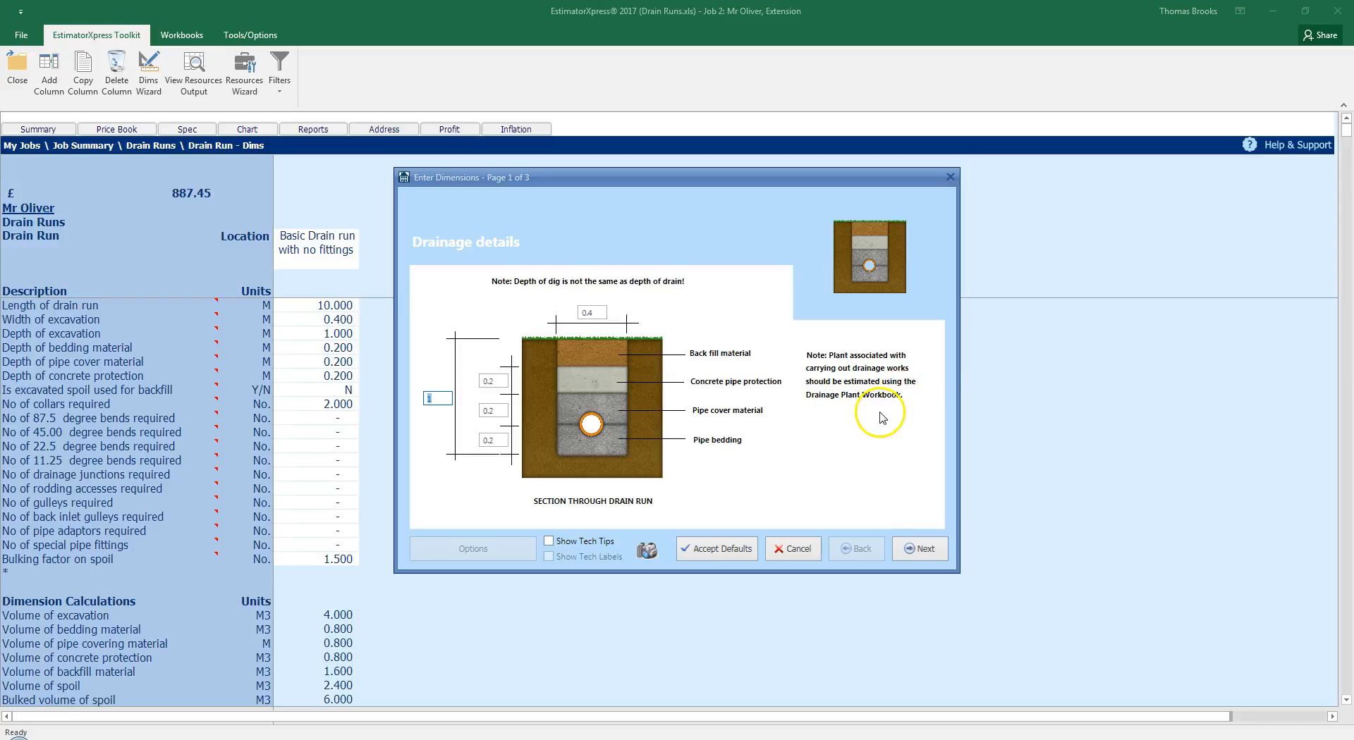
Turn on technical tips, set the drain run's excavation depth to 0.6 m, and complete the first dimensions page
{"action": "left_click", "coordinate": [548, 543]}
{"action": "left_click", "coordinate": [598, 313]}
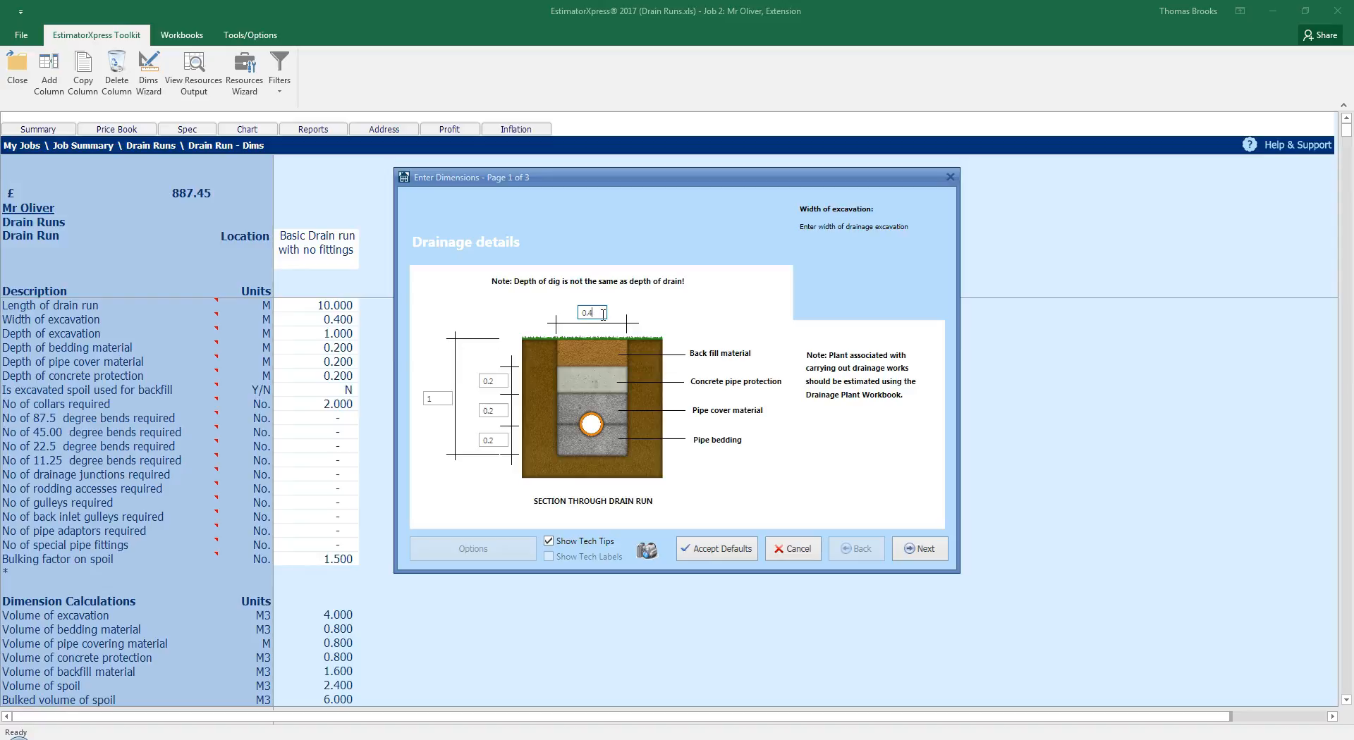
{"action": "left_click", "coordinate": [438, 399]}
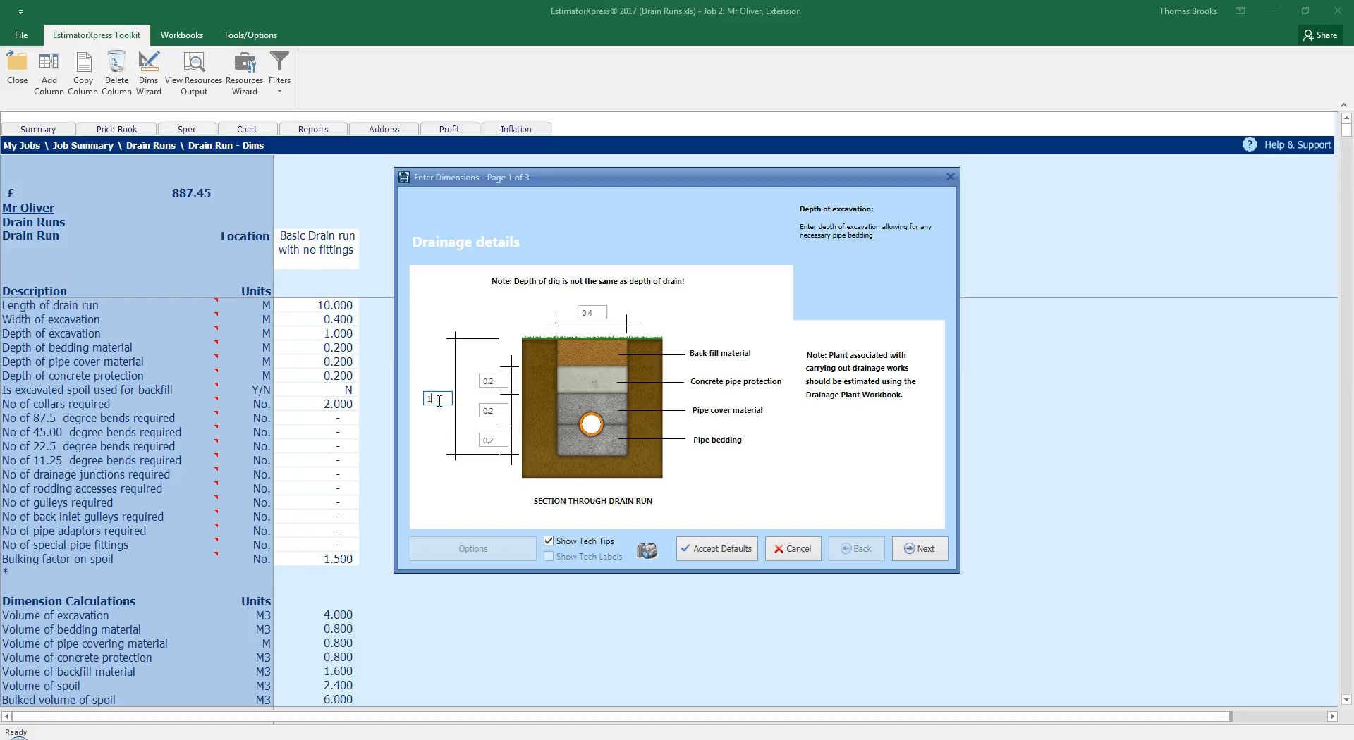
{"action": "key", "text": "BackSpace"}
{"action": "type", "text": "0.6"}
{"action": "left_click", "coordinate": [501, 381]}
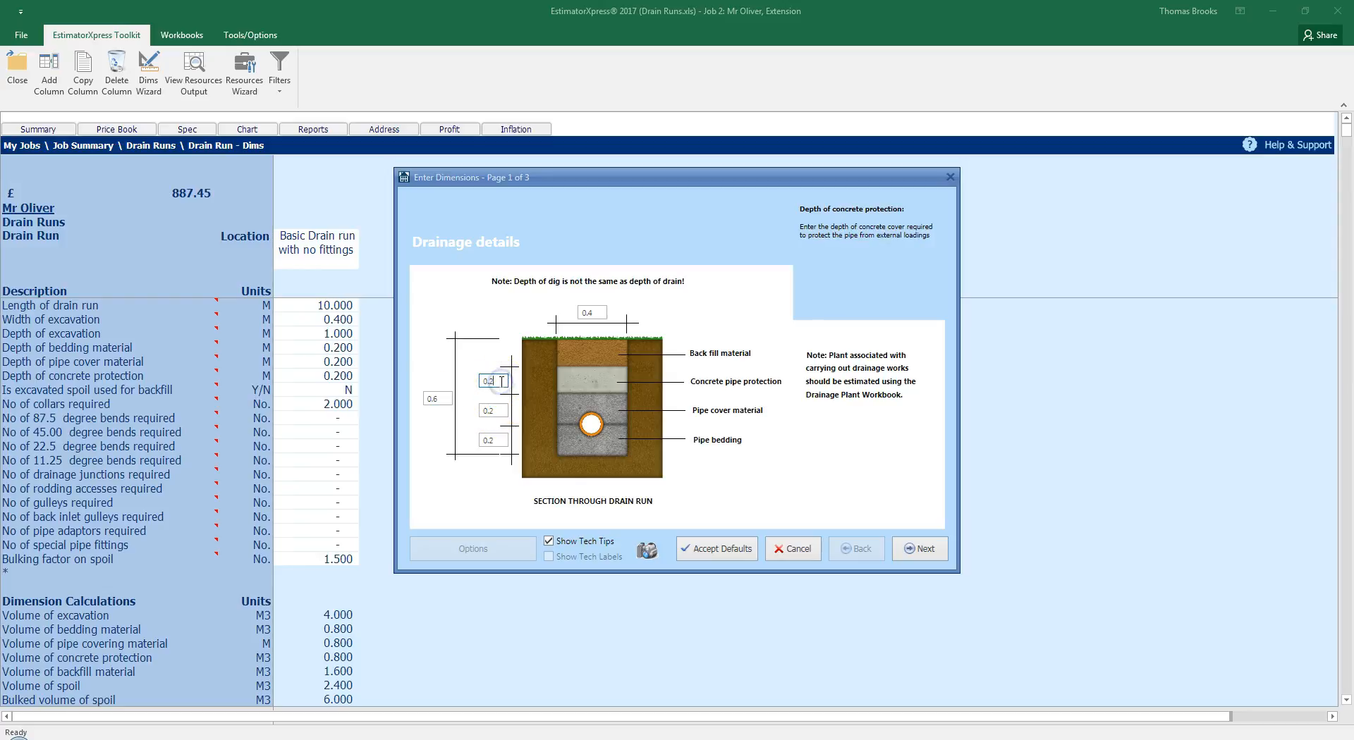
{"action": "left_click", "coordinate": [499, 410]}
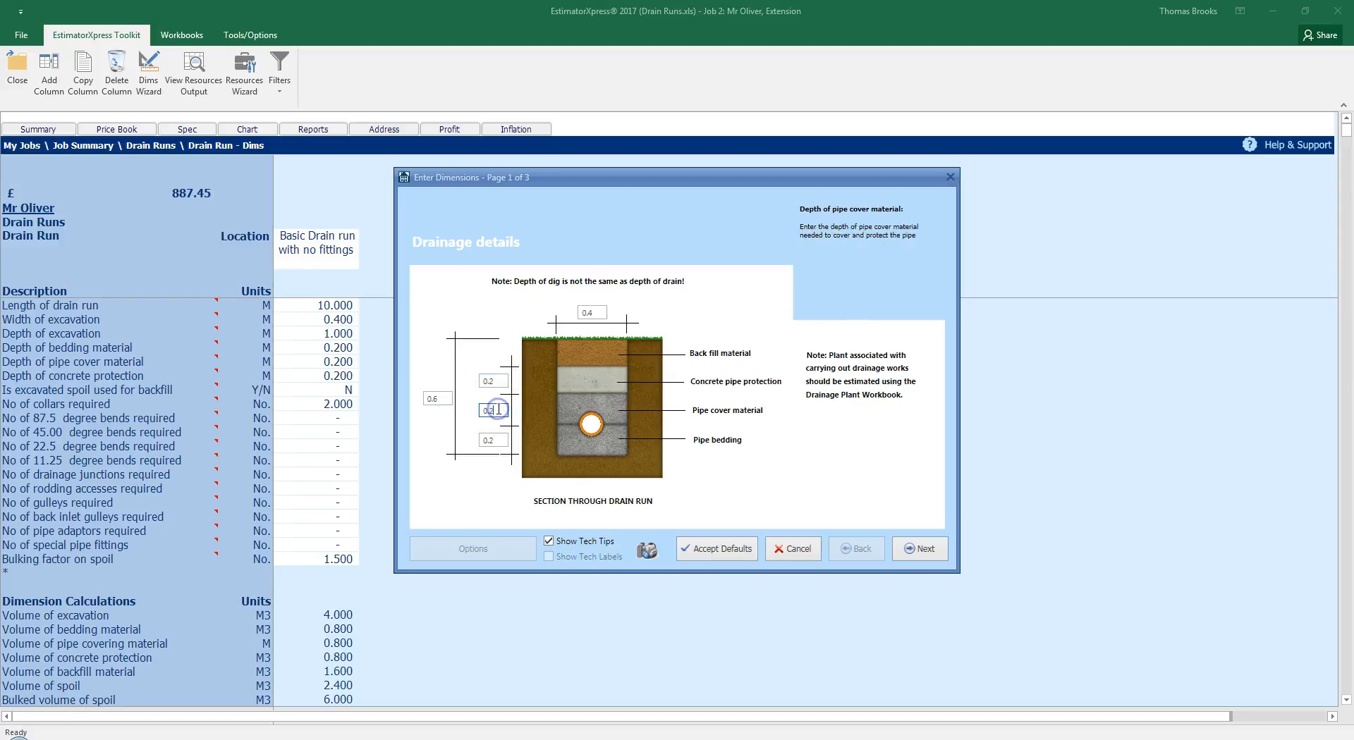
{"action": "left_click", "coordinate": [496, 441]}
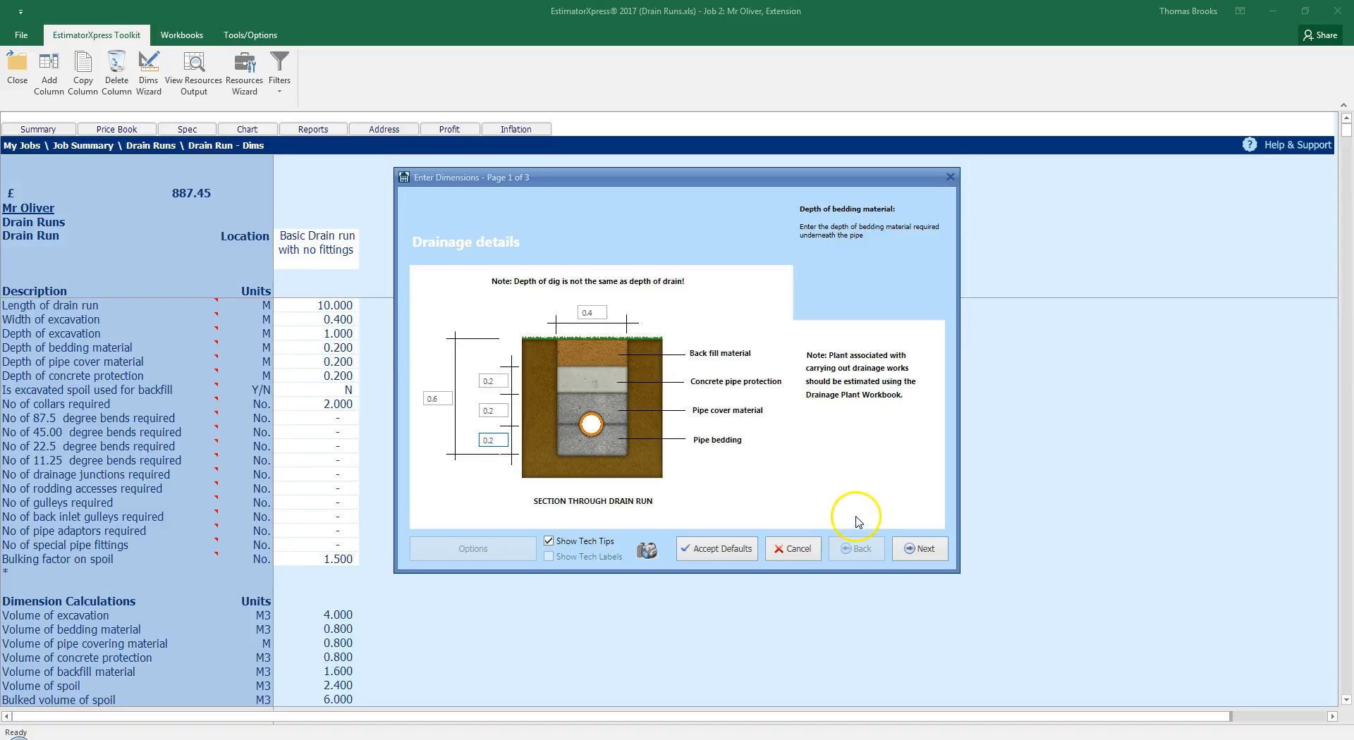
{"action": "left_click", "coordinate": [922, 549]}
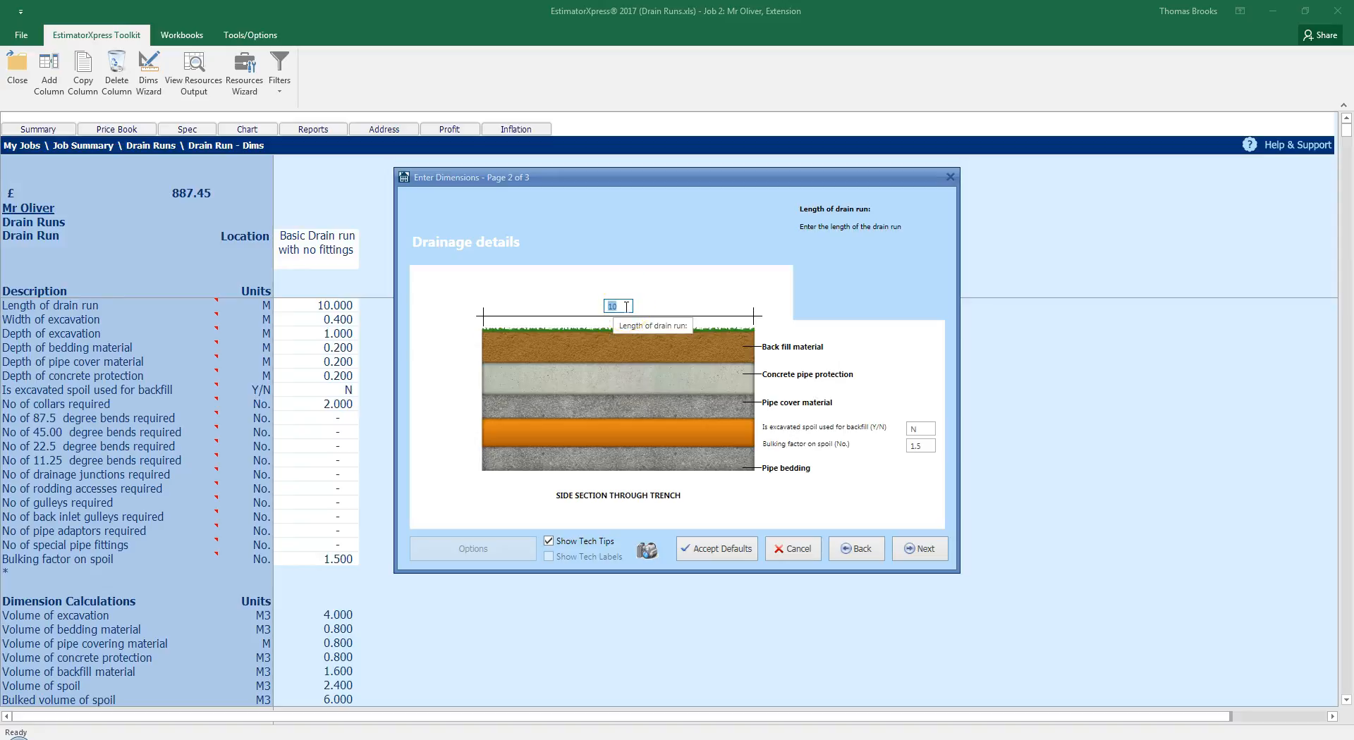
Set the length of the drain run to 2 m and complete the second dimensions page
{"action": "type", "text": "2"}
{"action": "left_click", "coordinate": [524, 301]}
{"action": "left_click", "coordinate": [932, 430]}
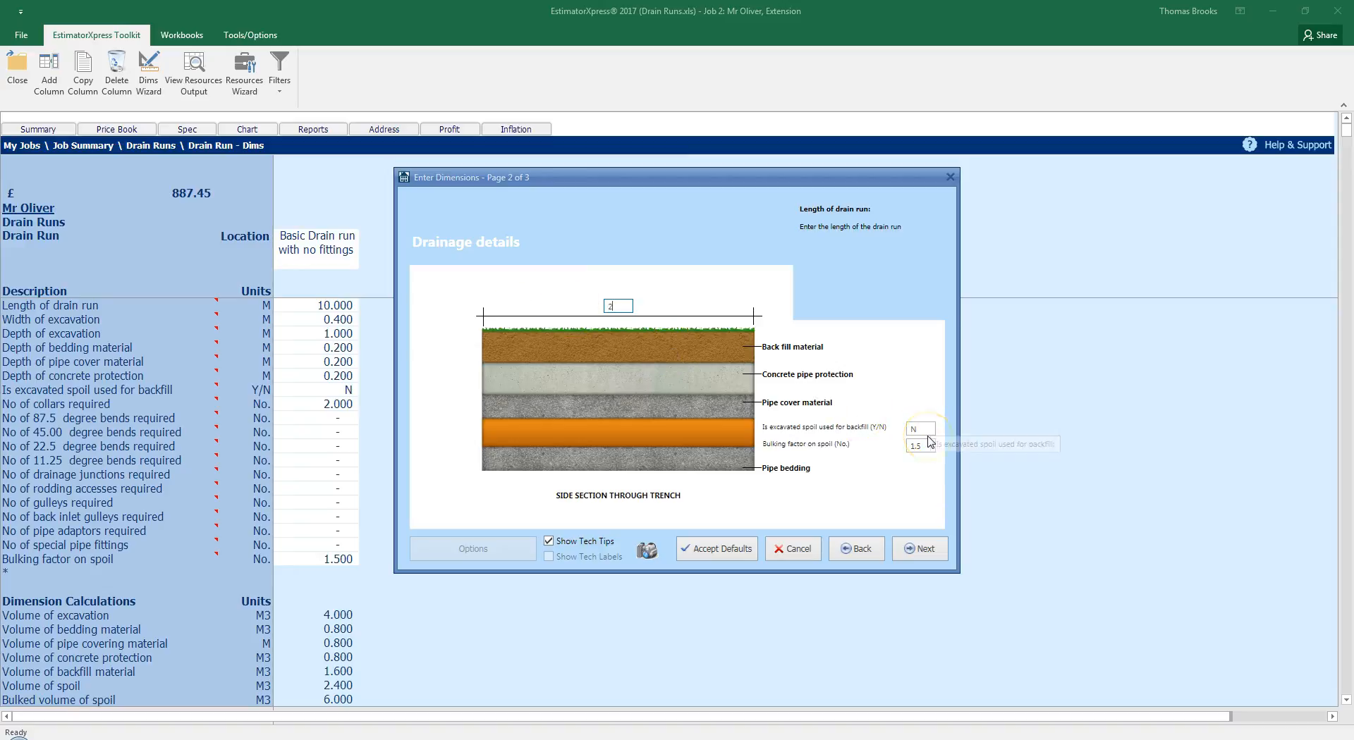
{"action": "left_click", "coordinate": [924, 446]}
{"action": "left_click", "coordinate": [920, 549]}
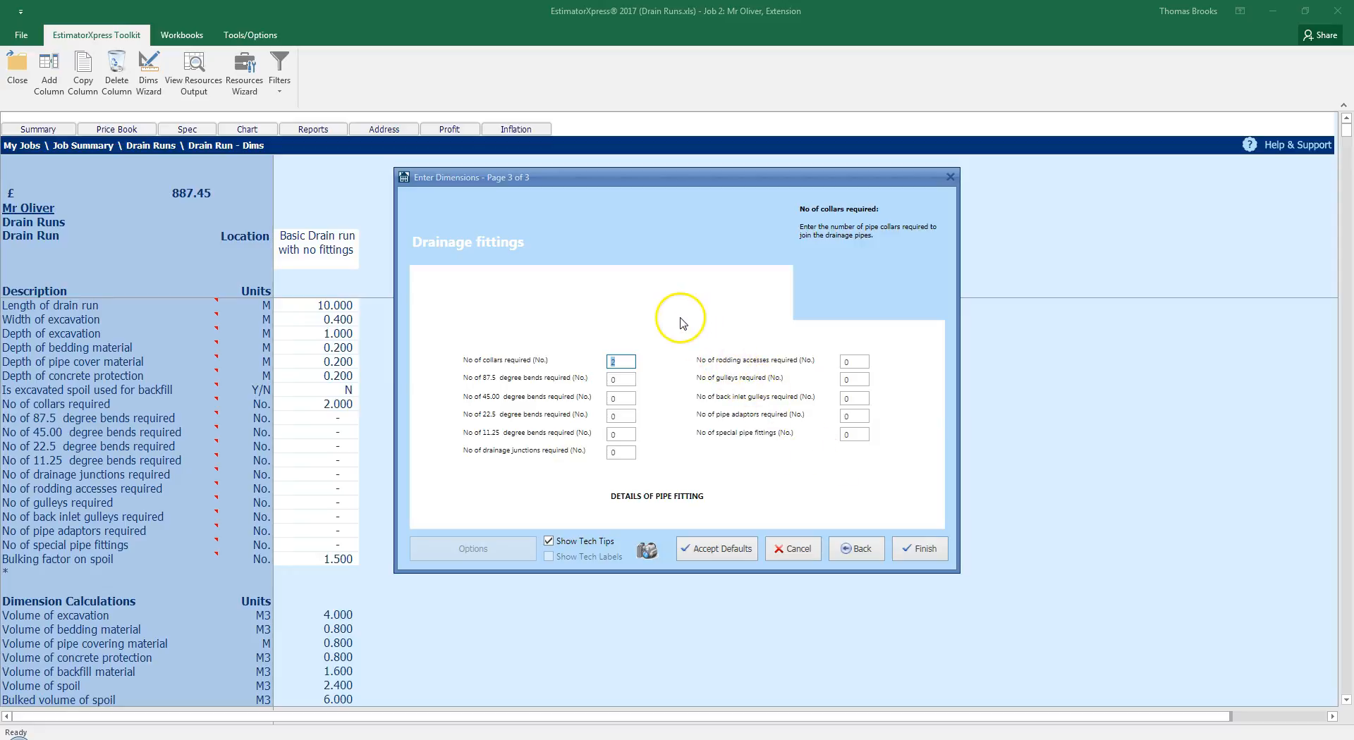
Specify 2 collars and one 45 degree bend for the drain run and finish entering the dimensions
{"action": "left_click", "coordinate": [618, 361]}
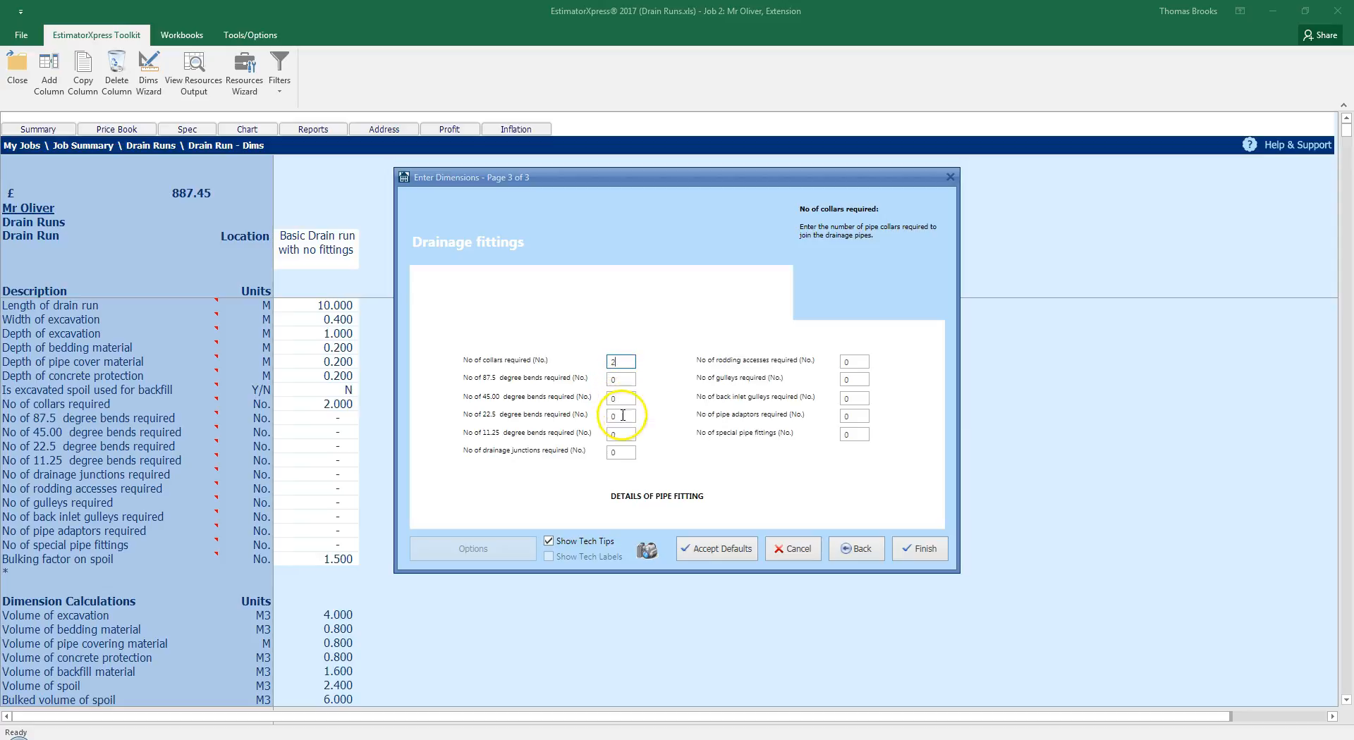
{"action": "left_click", "coordinate": [577, 389]}
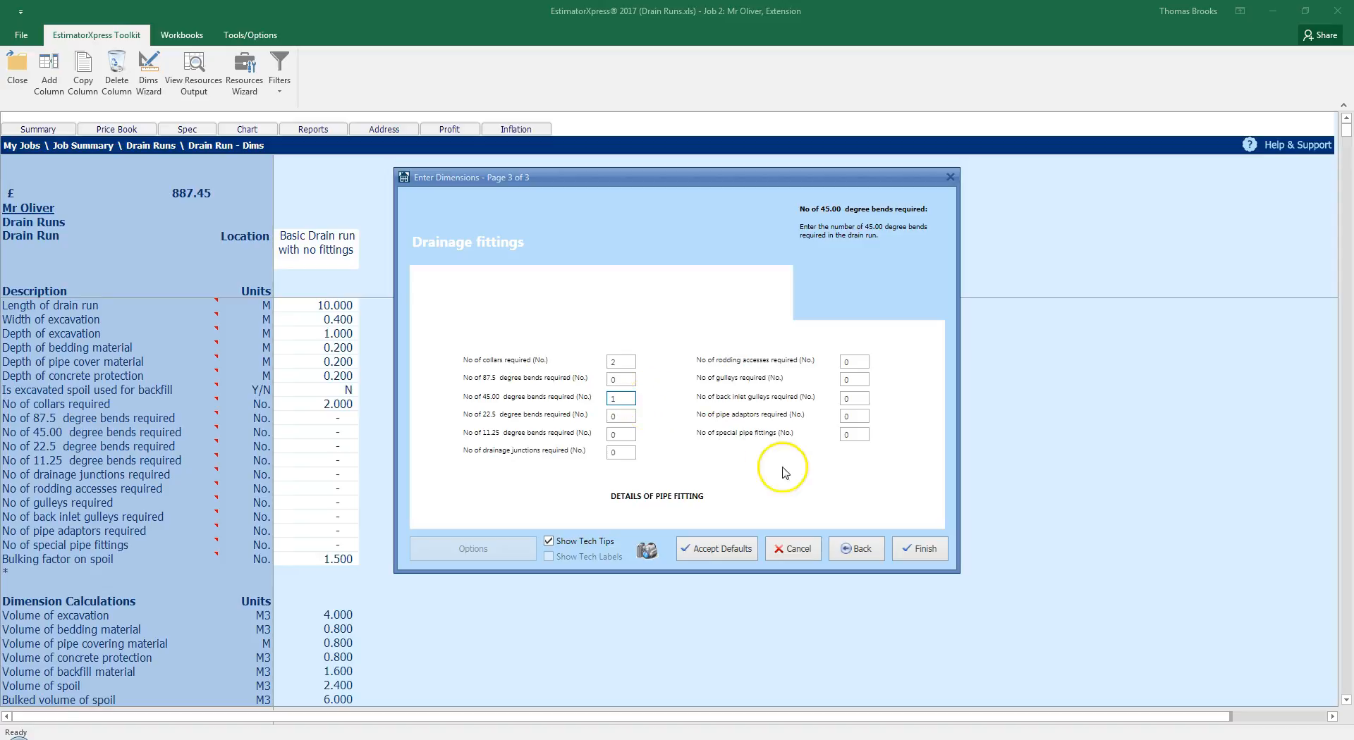
{"action": "left_click", "coordinate": [915, 550]}
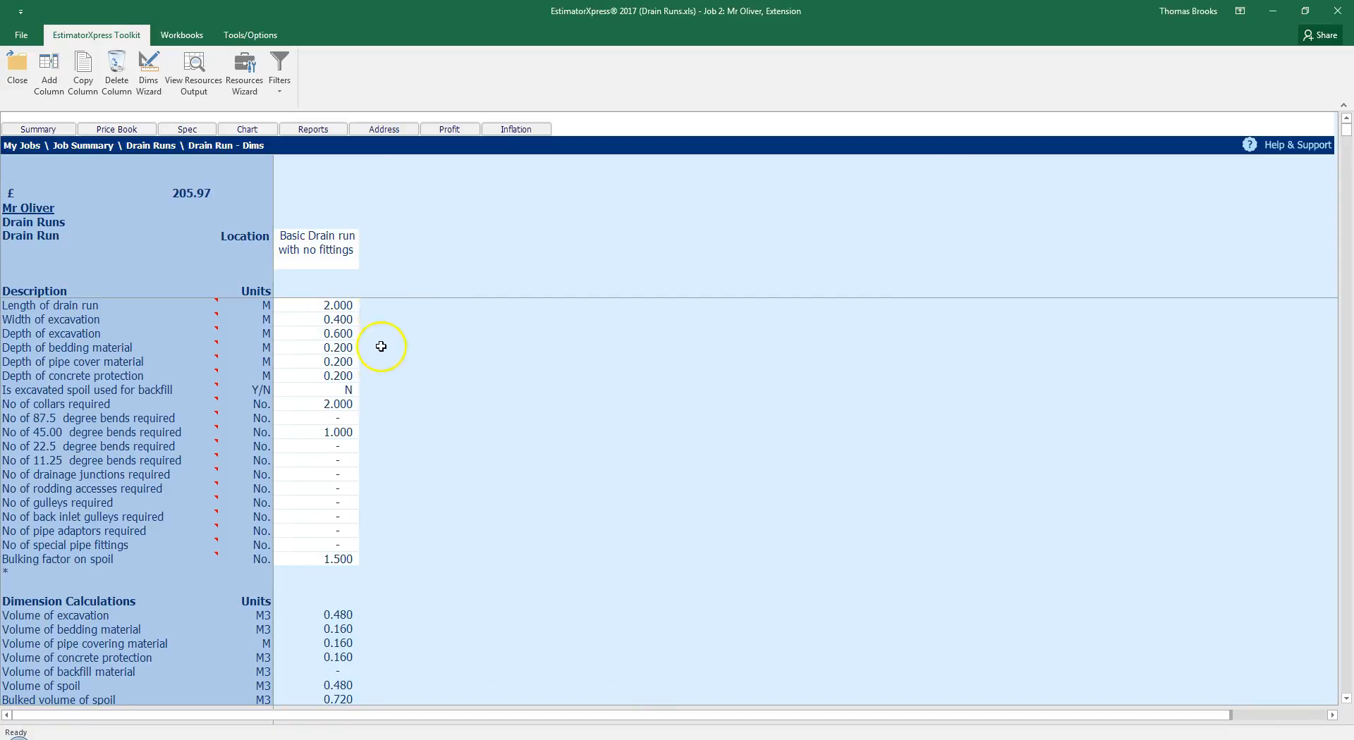
Review the drain run's resources and change the one used for removal of spoil from drains to Skip 7m3 inc. Land Fill Tax
{"action": "scroll", "coordinate": [381, 328], "scroll_direction": "down", "scroll_amount": 6}
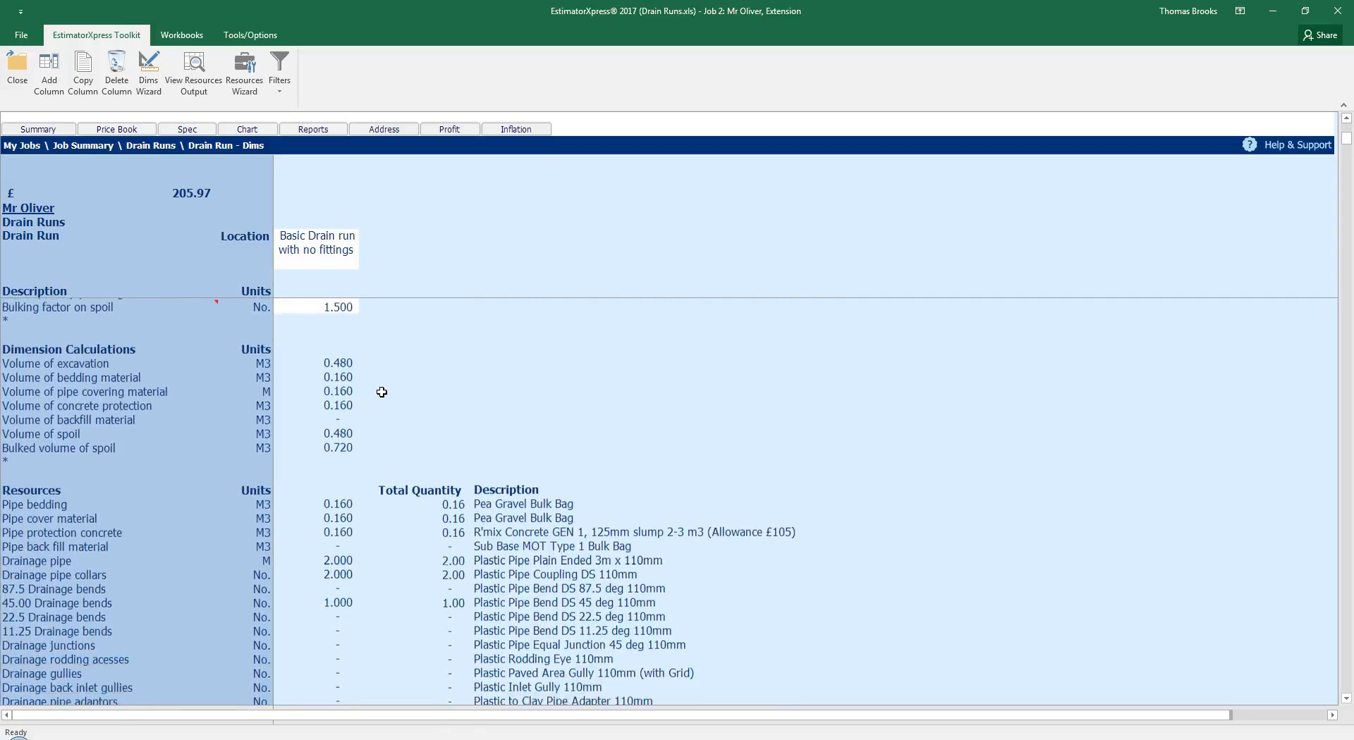
{"action": "scroll", "coordinate": [381, 392], "scroll_direction": "down", "scroll_amount": 7}
{"action": "left_click", "coordinate": [514, 604]}
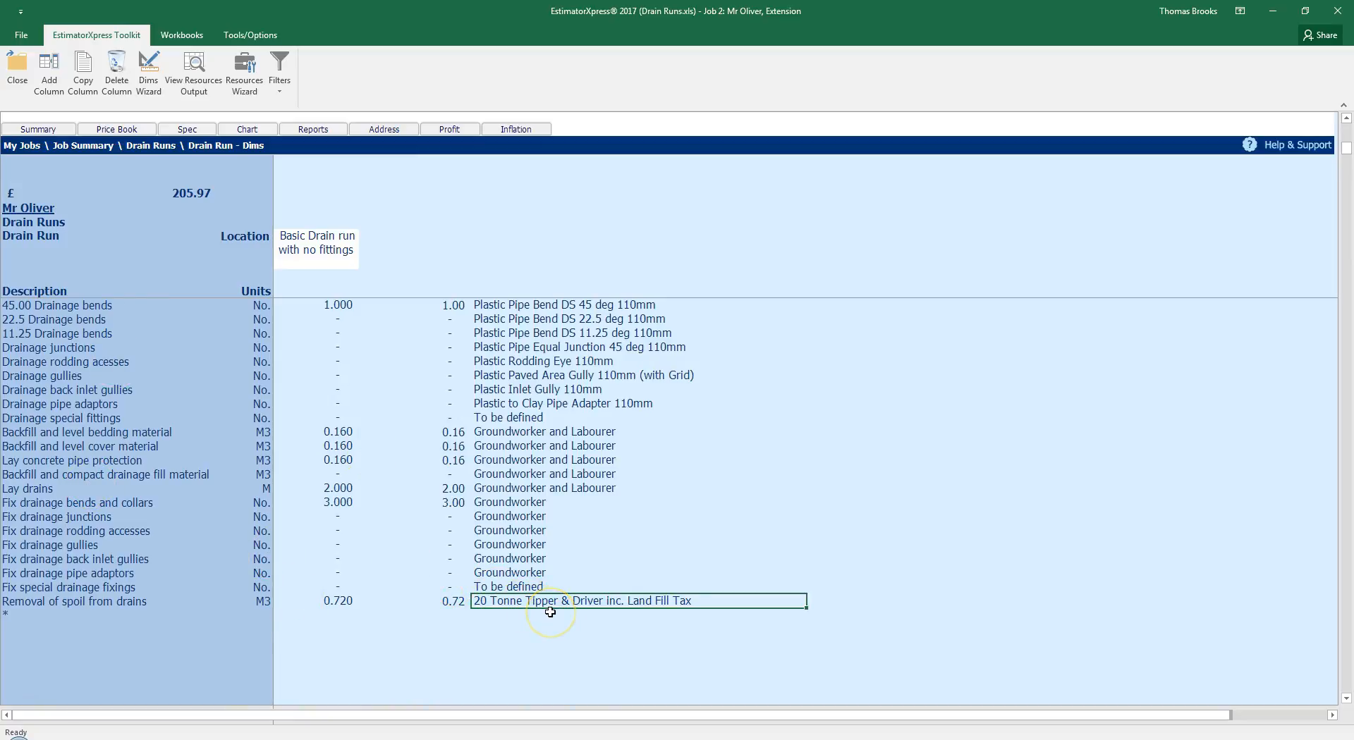
{"action": "scroll", "coordinate": [549, 611], "scroll_direction": "up", "scroll_amount": 20}
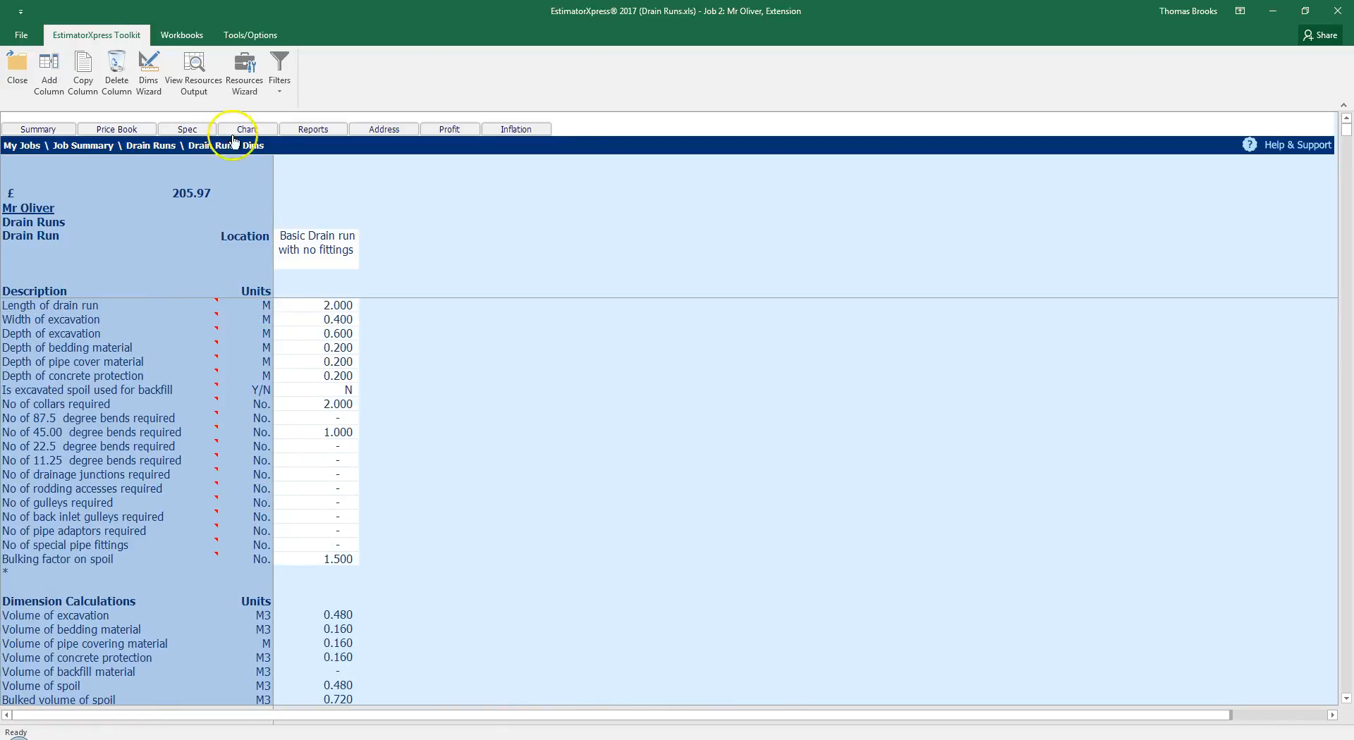
{"action": "left_click", "coordinate": [247, 66]}
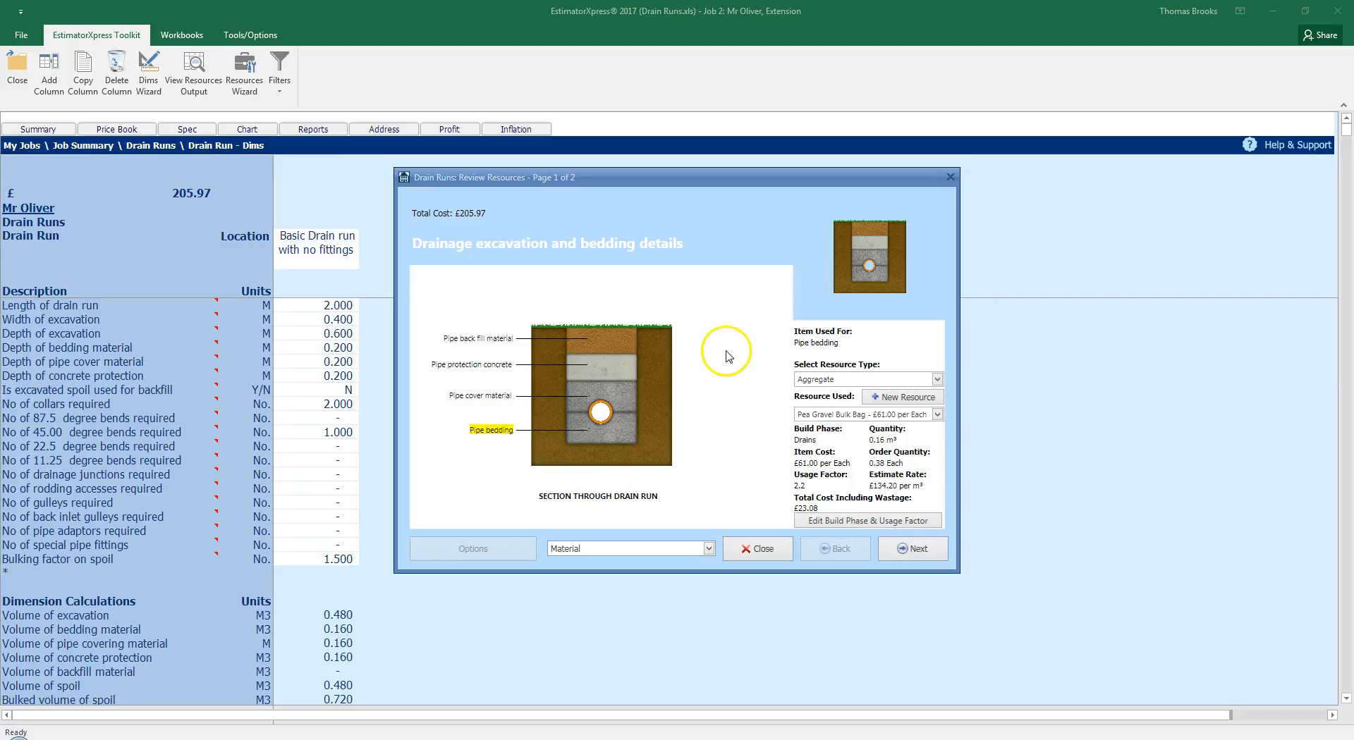
{"action": "left_click", "coordinate": [708, 548]}
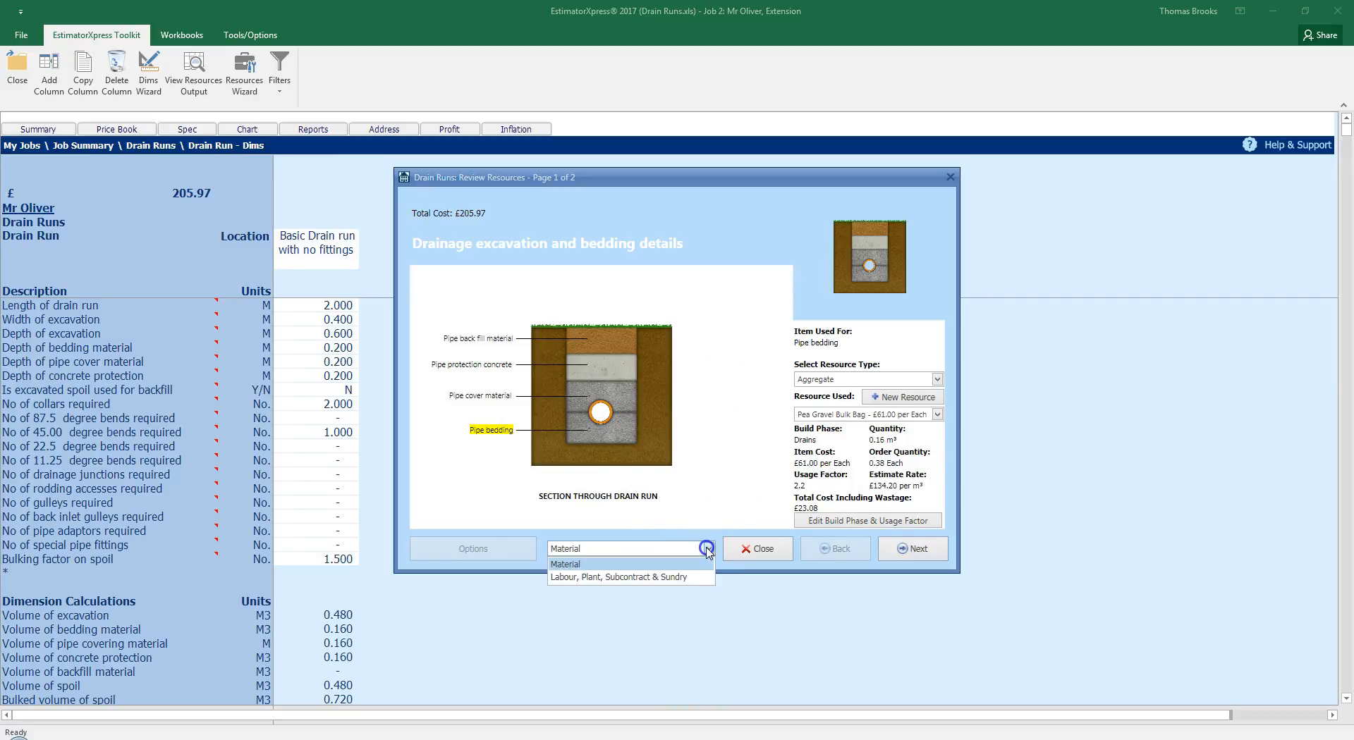
{"action": "left_click", "coordinate": [668, 577]}
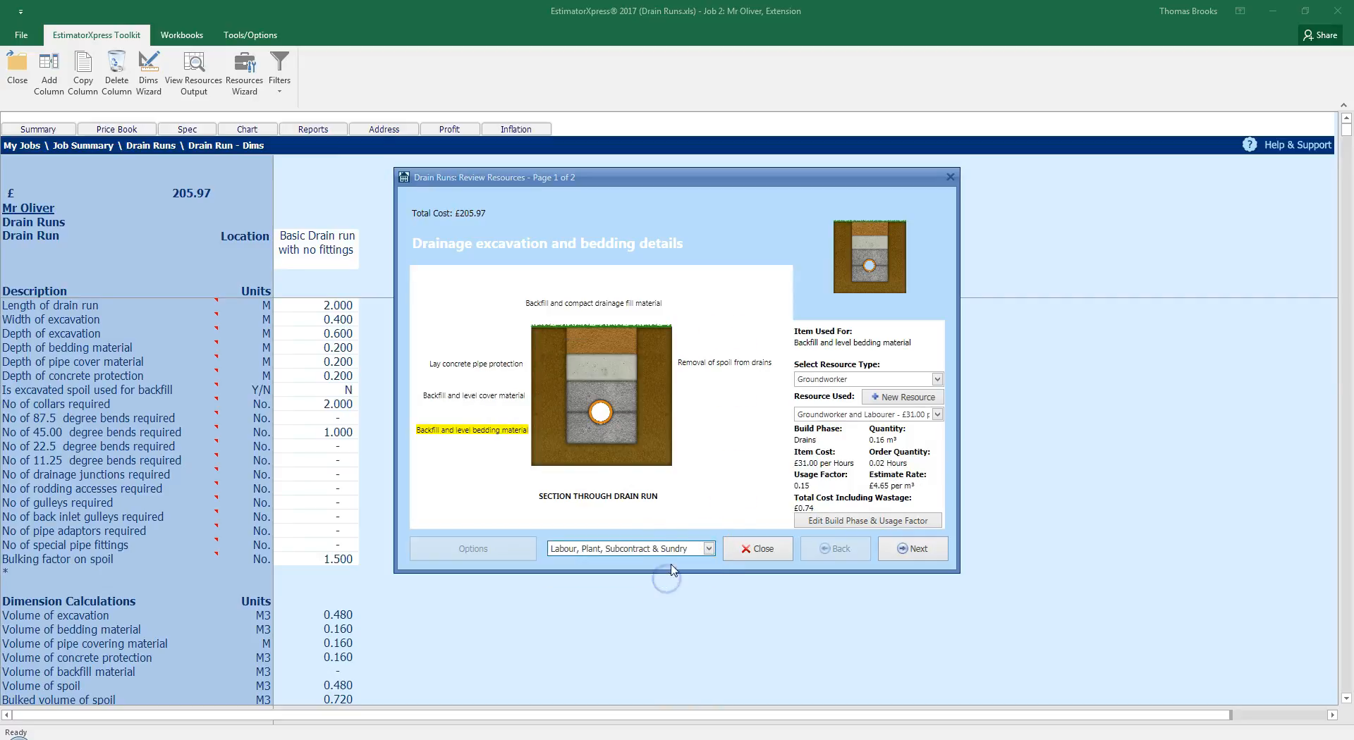
{"action": "left_click", "coordinate": [702, 365]}
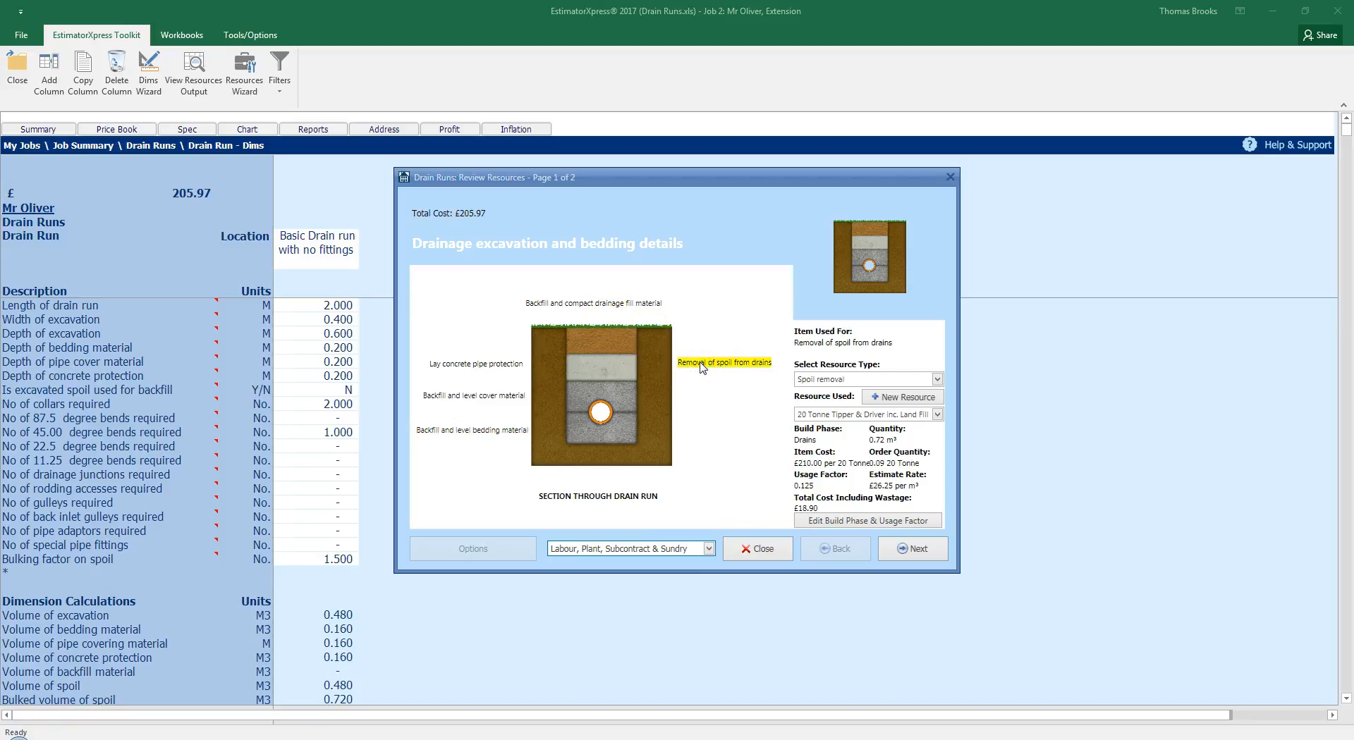
{"action": "left_click", "coordinate": [937, 415]}
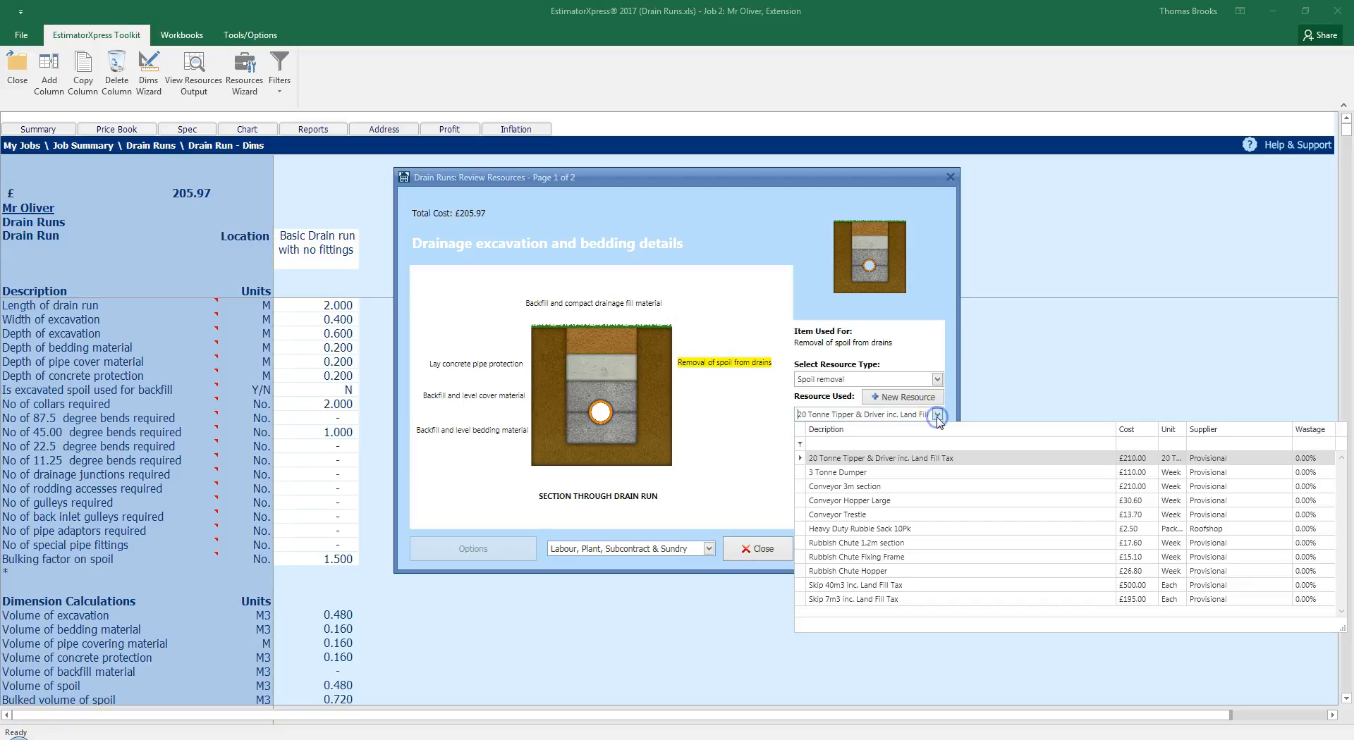
{"action": "left_click", "coordinate": [899, 600]}
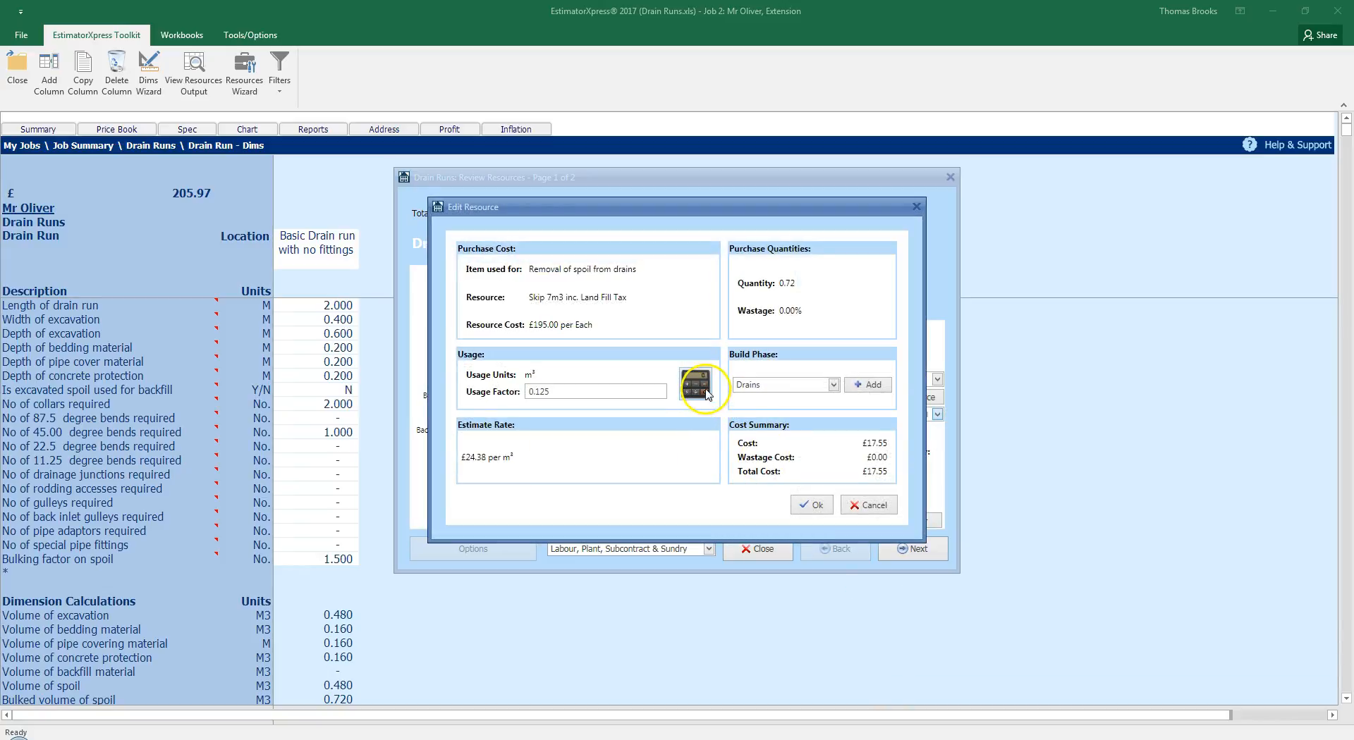
Calculate the skip's usage factor as 1 skip for 7 m3 of spoil, apply it, and finish the drain run's resource review
{"action": "left_click", "coordinate": [697, 385]}
{"action": "double_click", "coordinate": [480, 331]}
{"action": "type", "text": "7"}
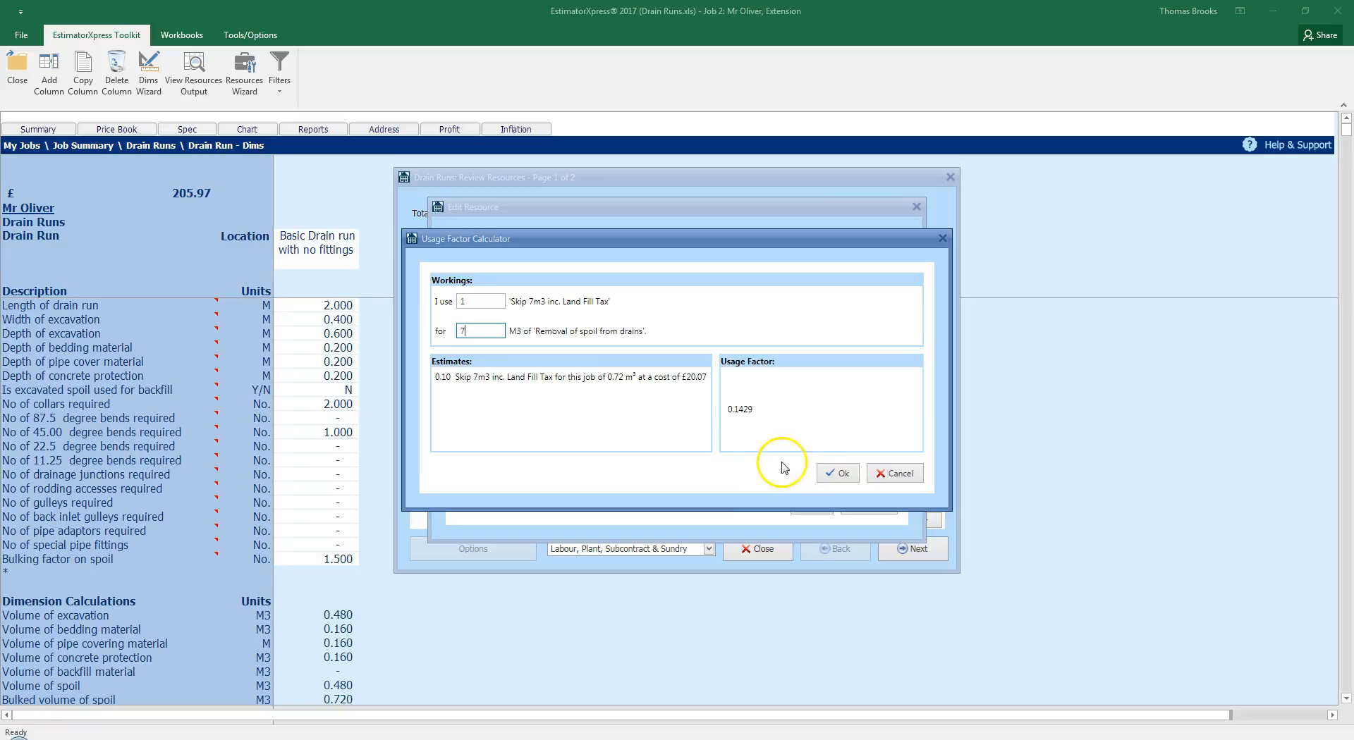
{"action": "left_click", "coordinate": [837, 473]}
{"action": "left_click", "coordinate": [813, 507]}
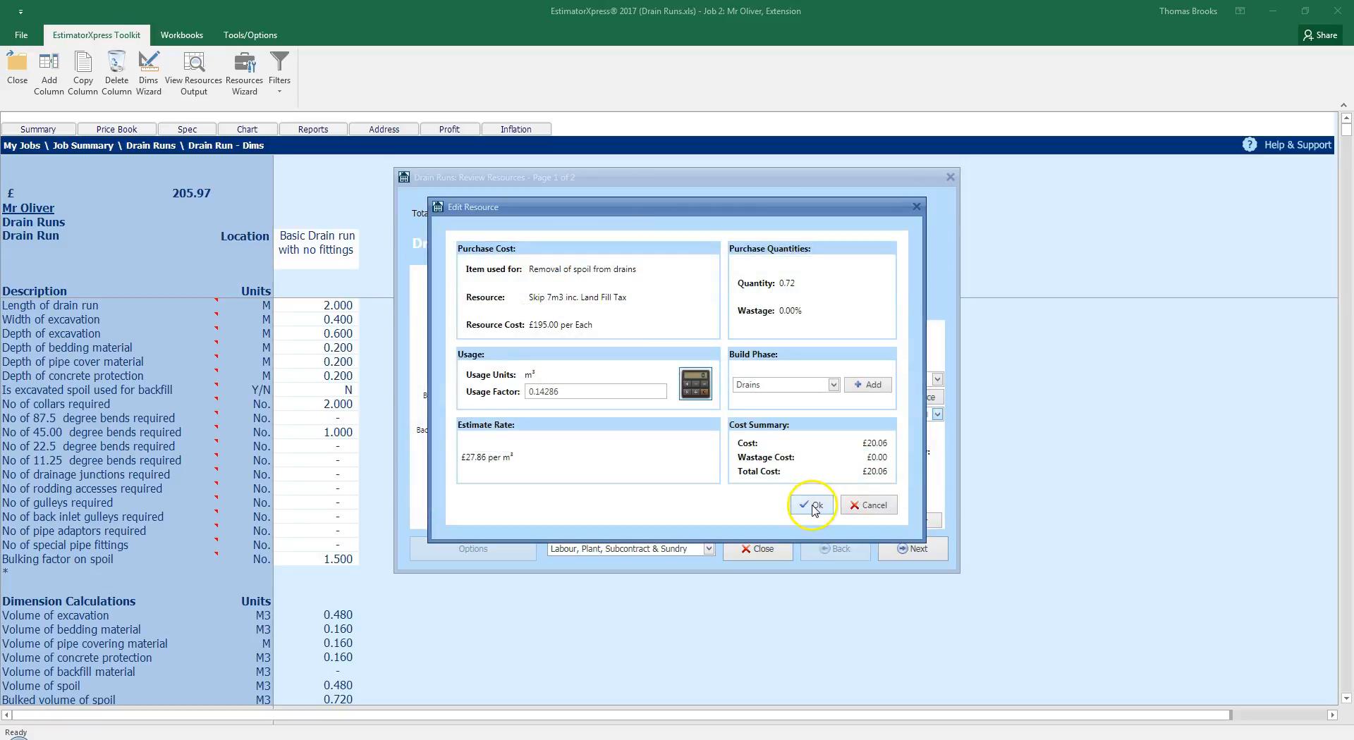
{"action": "left_click", "coordinate": [918, 557]}
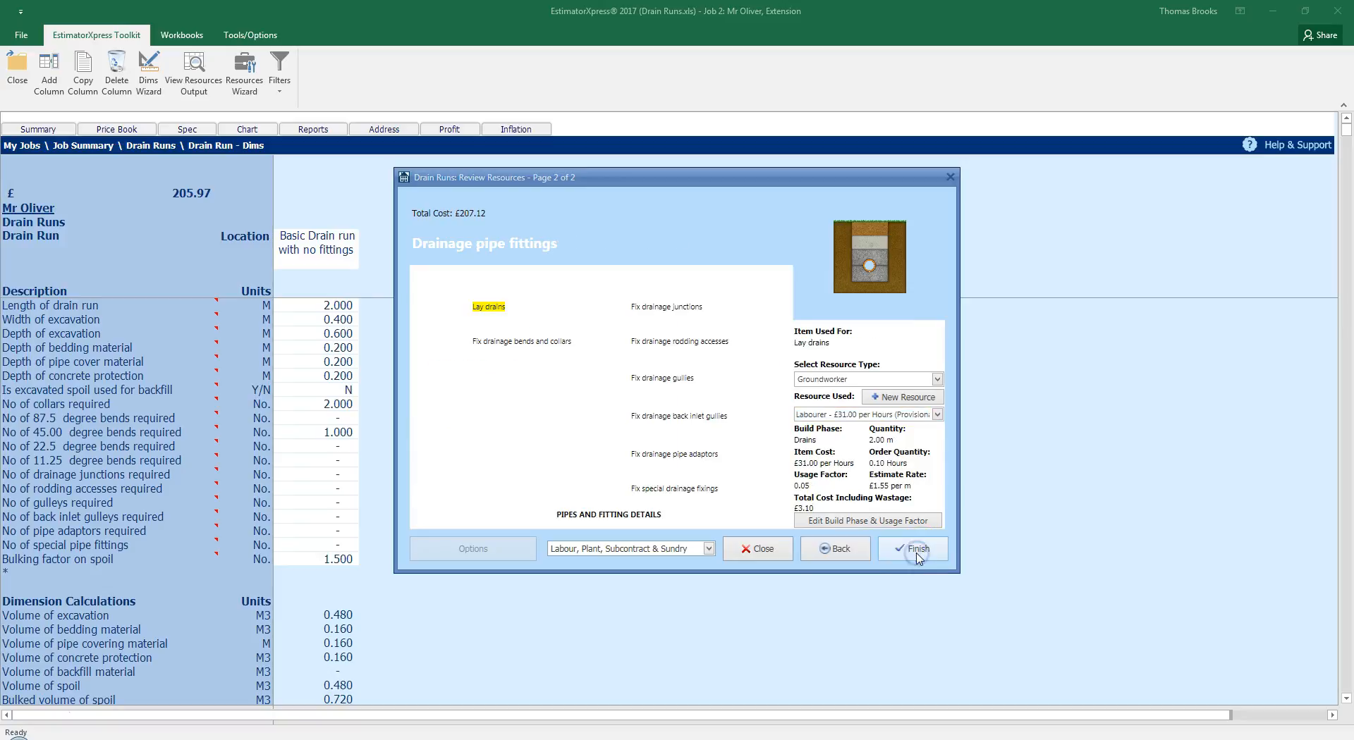
{"action": "left_click", "coordinate": [916, 553]}
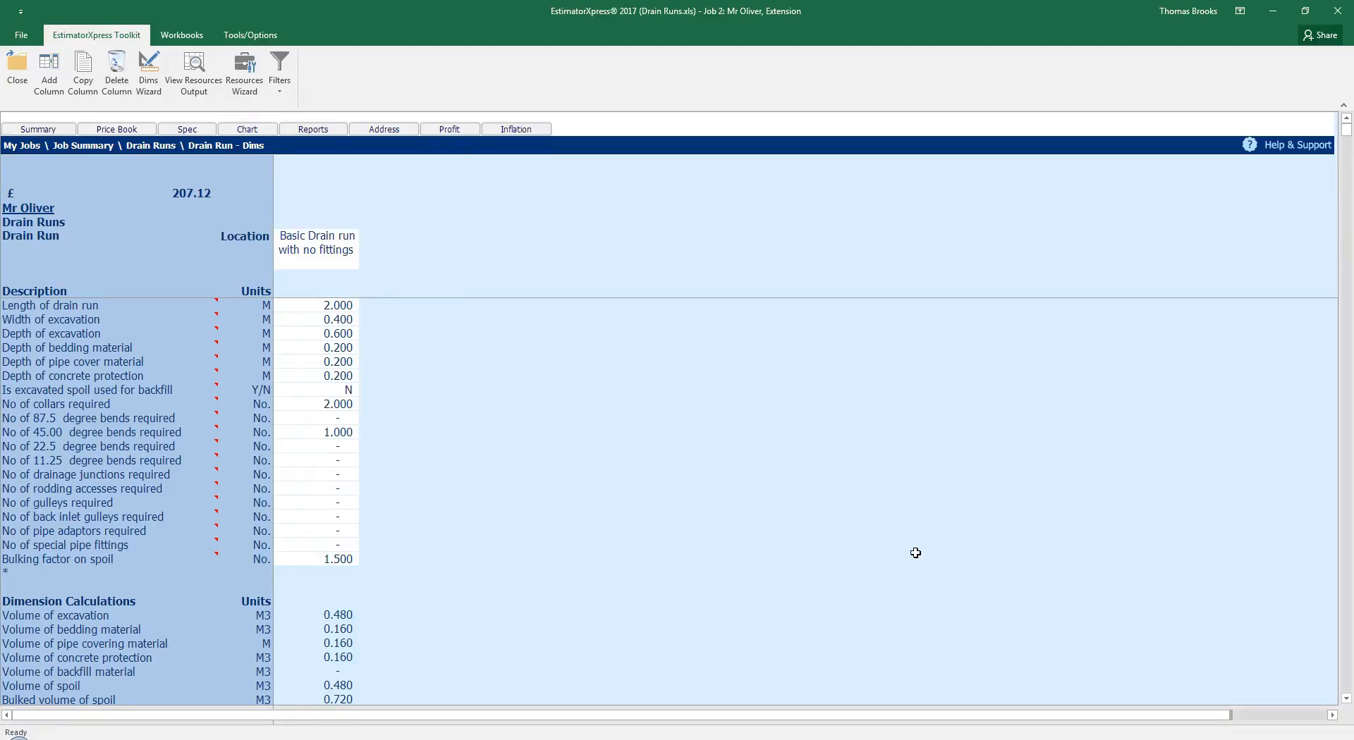
Open the existing 600 Deep Access Chamber worksheet in the Shallow Access Manhole drainage workbook and select its excavation width
{"action": "left_click", "coordinate": [187, 37]}
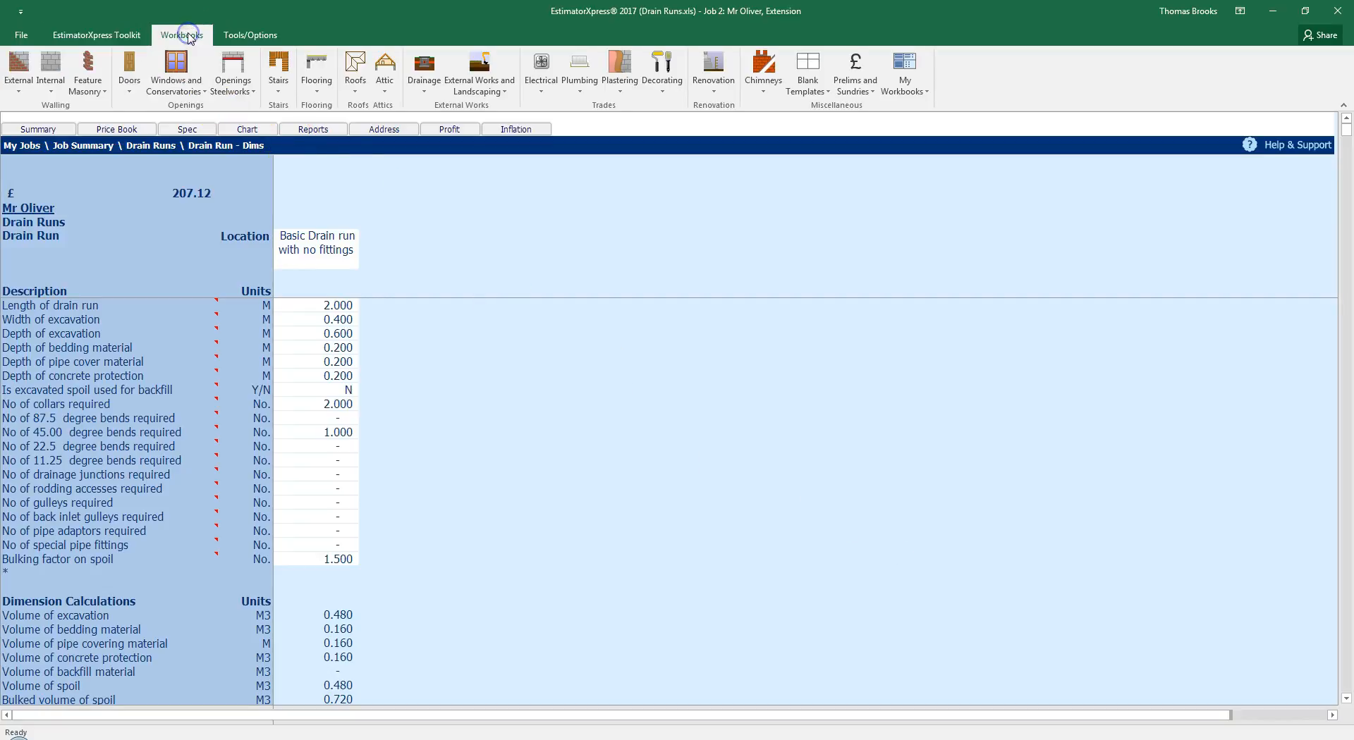
{"action": "left_click", "coordinate": [429, 81]}
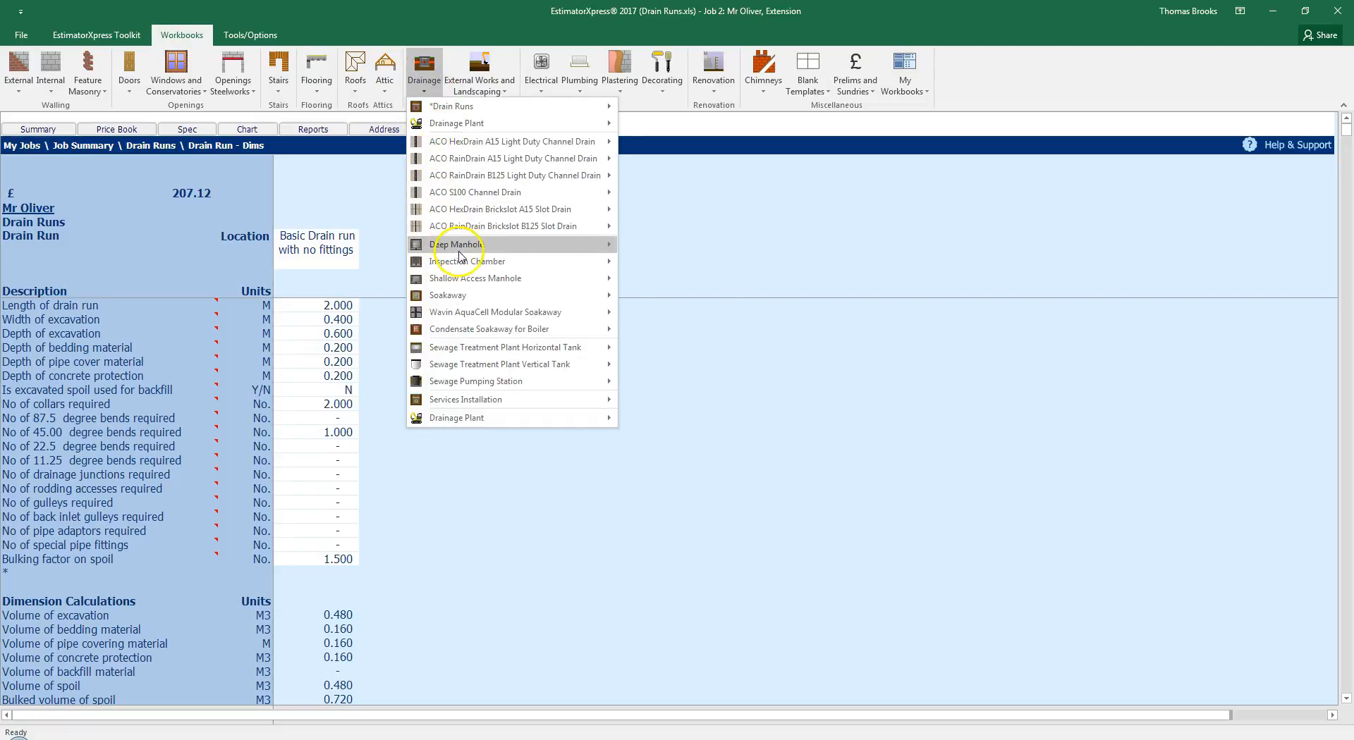
{"action": "mouse_move", "coordinate": [508, 278]}
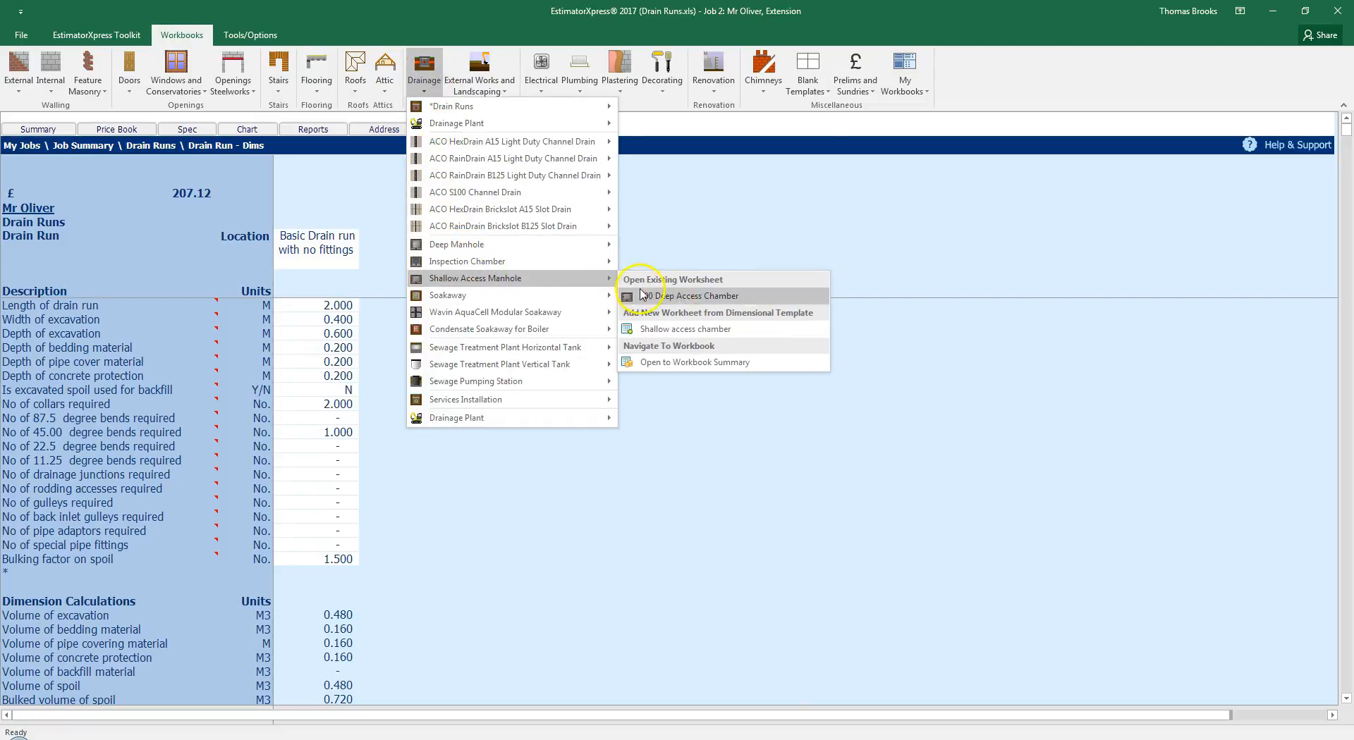
{"action": "left_click", "coordinate": [686, 298]}
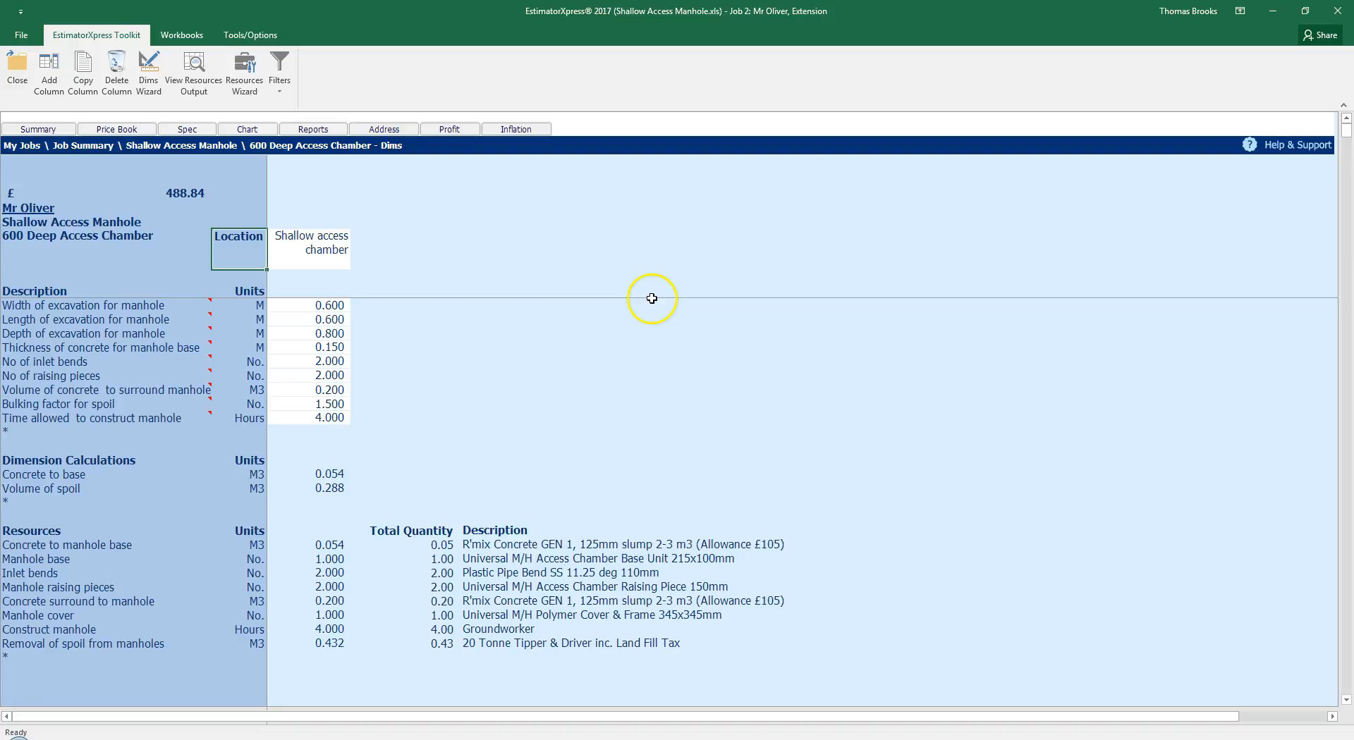
{"action": "left_click", "coordinate": [322, 304]}
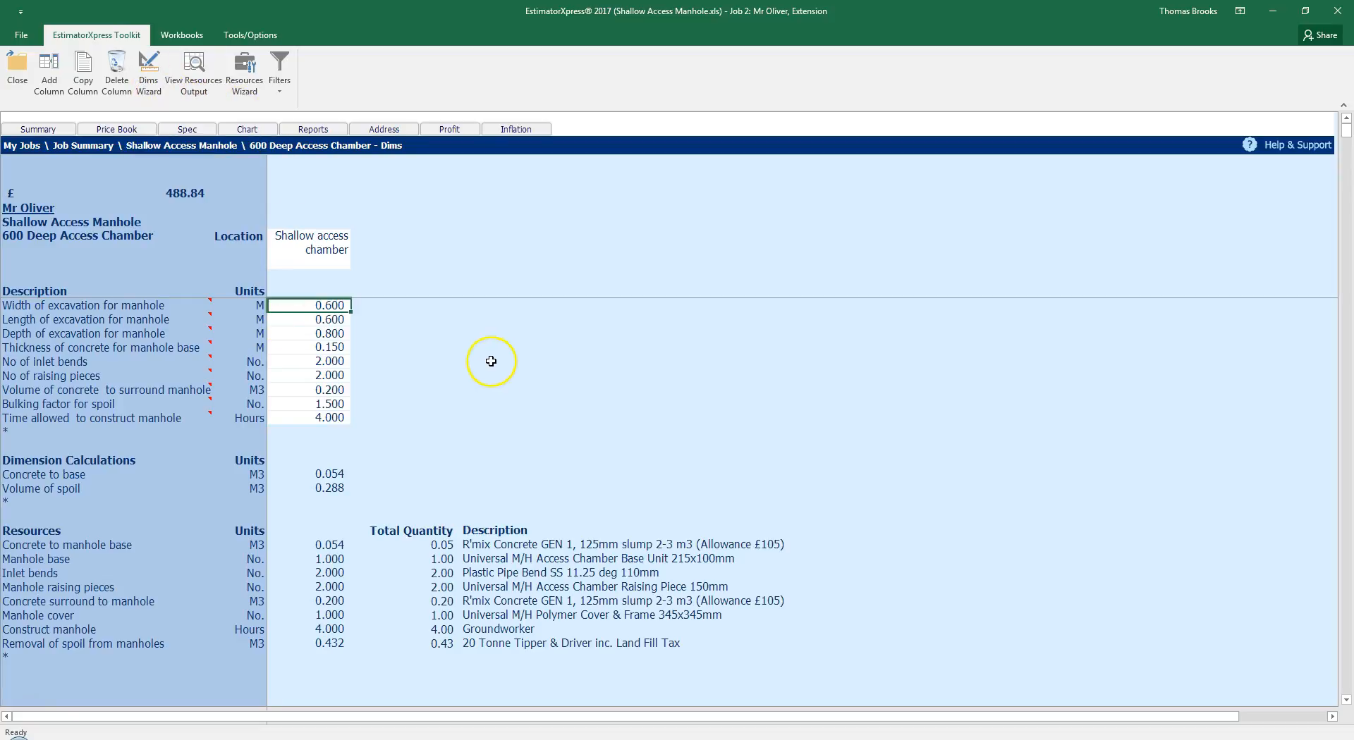
Review the manhole's labour and plant resources and change the one used for removal of spoil to Skip 7m3 inc. Land Fill Tax
{"action": "left_click", "coordinate": [252, 77]}
{"action": "left_click", "coordinate": [708, 548]}
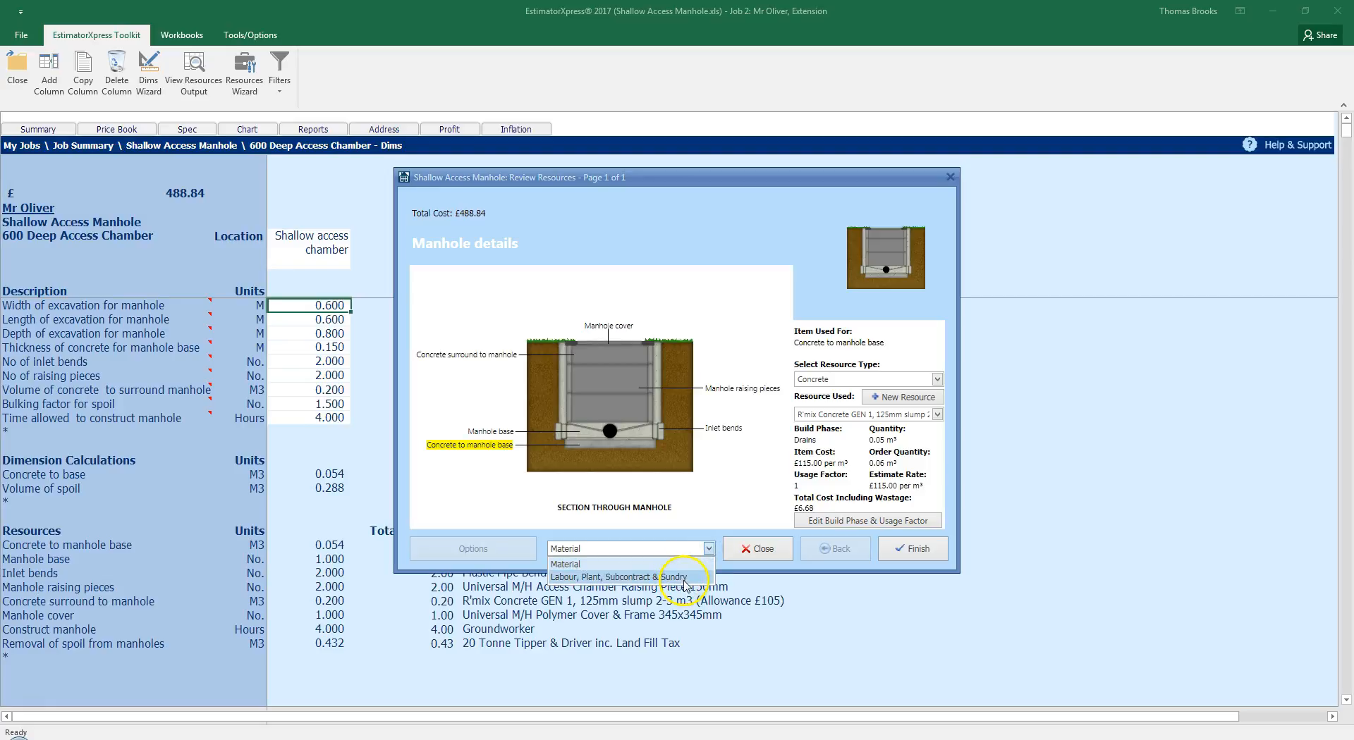
{"action": "left_click", "coordinate": [684, 583]}
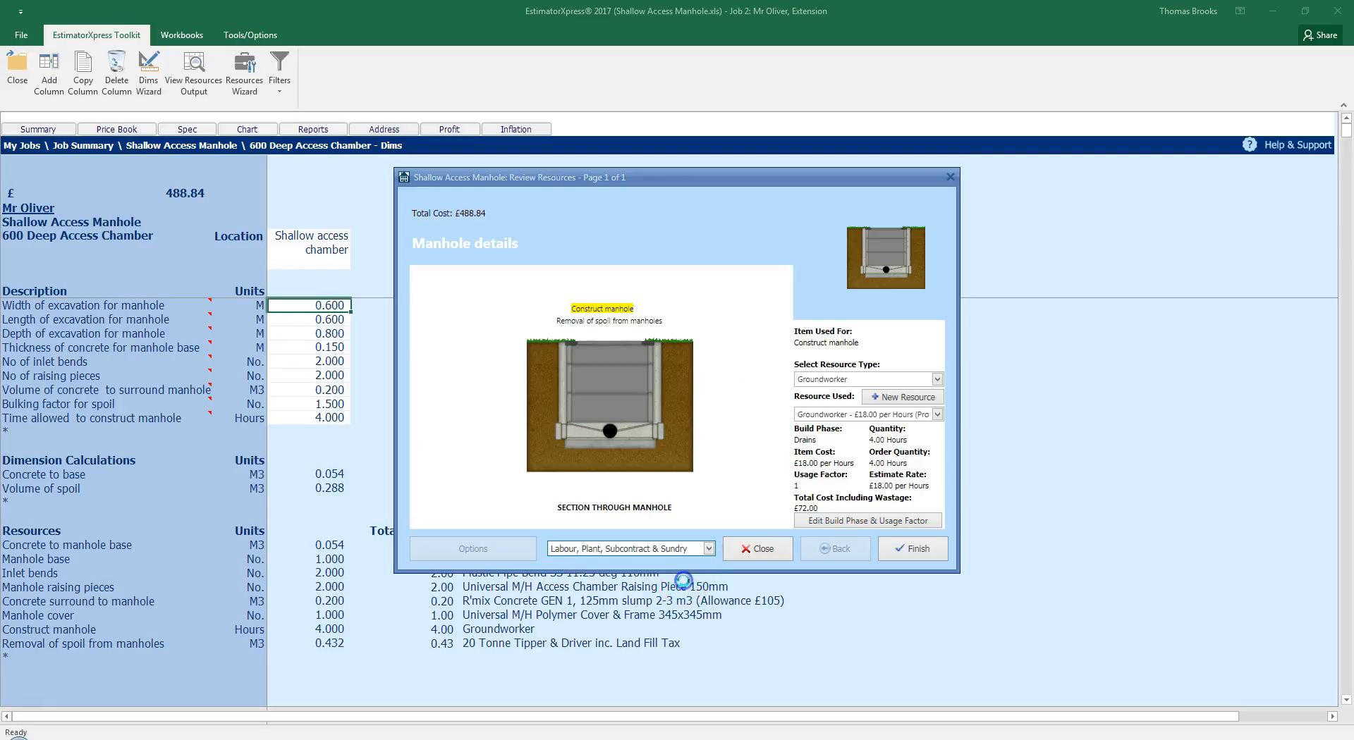
{"action": "left_click", "coordinate": [619, 322]}
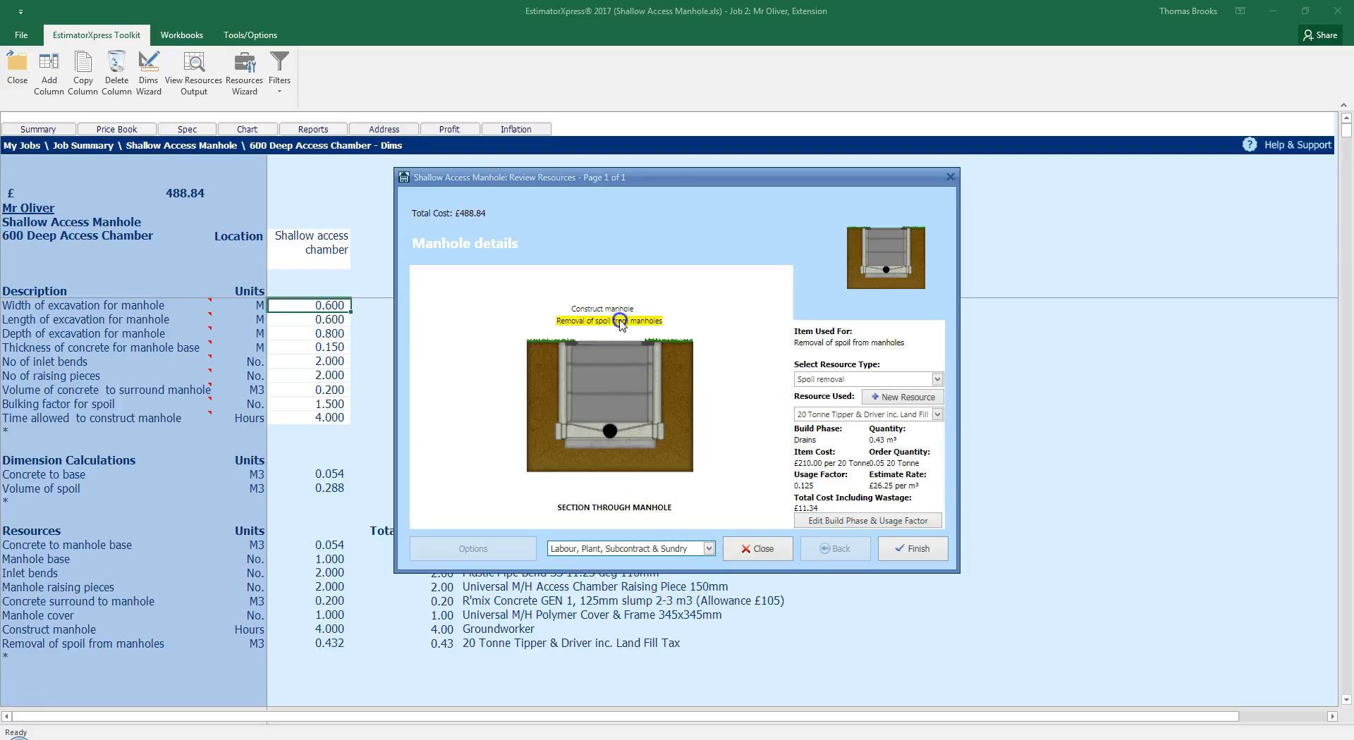
{"action": "left_click", "coordinate": [937, 415]}
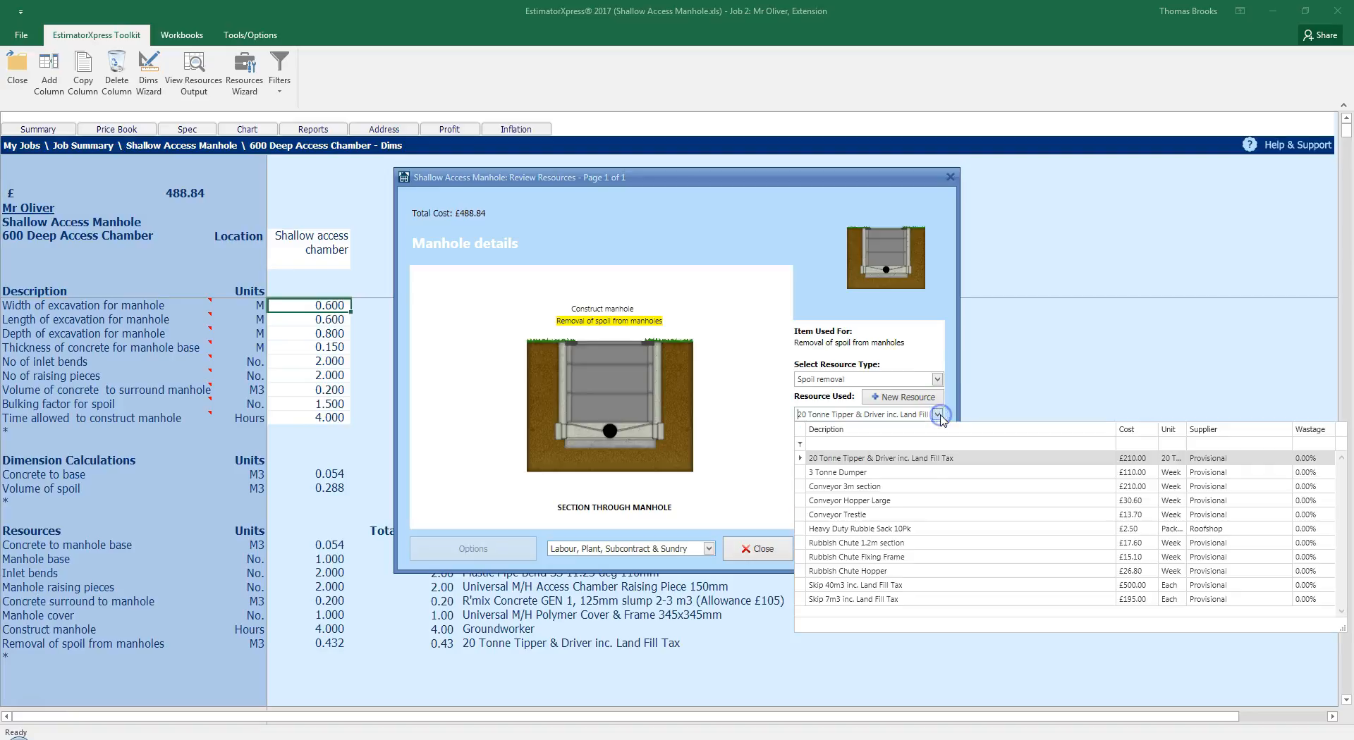
{"action": "left_click", "coordinate": [877, 601]}
Calculate the skip's usage factor as 1 skip for 7 m3 of manhole spoil, apply it, and finish the resource review
{"action": "left_click", "coordinate": [696, 390]}
{"action": "double_click", "coordinate": [501, 331]}
{"action": "type", "text": "7"}
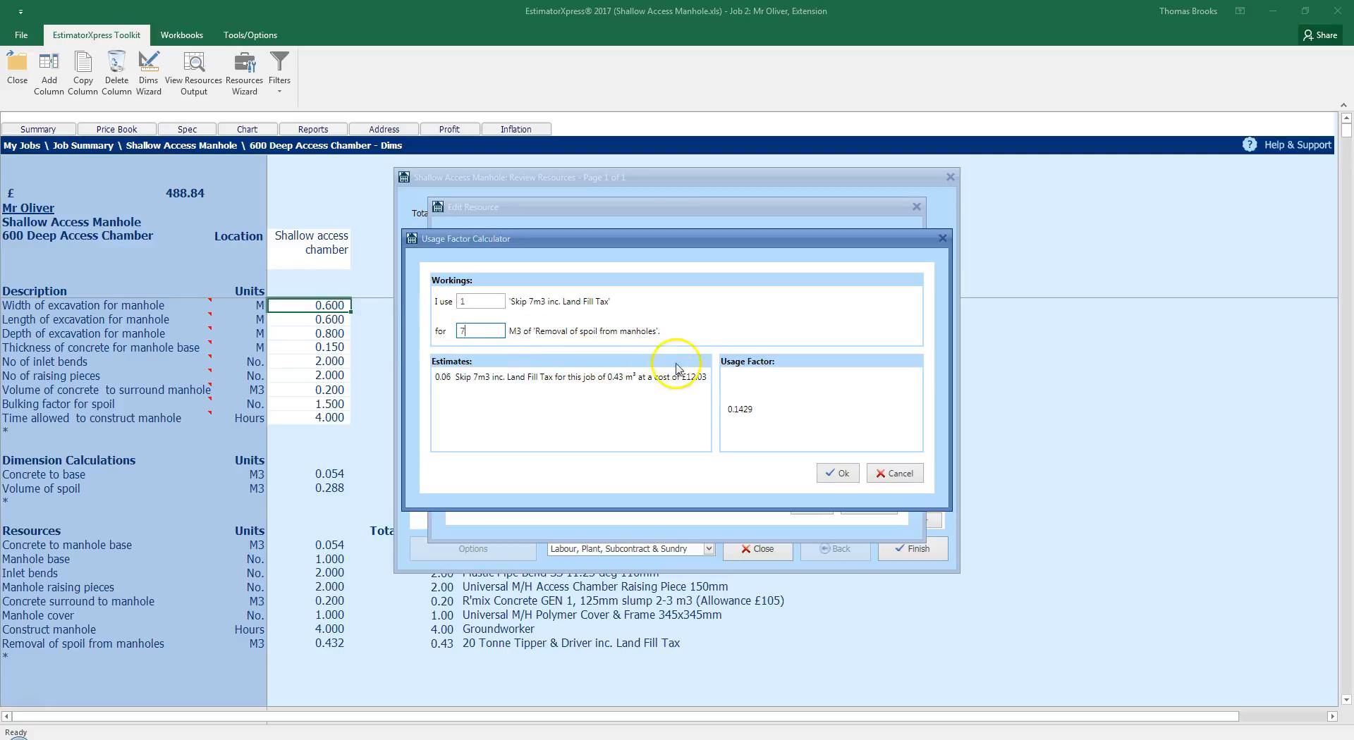
{"action": "left_click", "coordinate": [835, 474]}
{"action": "left_click", "coordinate": [822, 500]}
{"action": "left_click", "coordinate": [906, 557]}
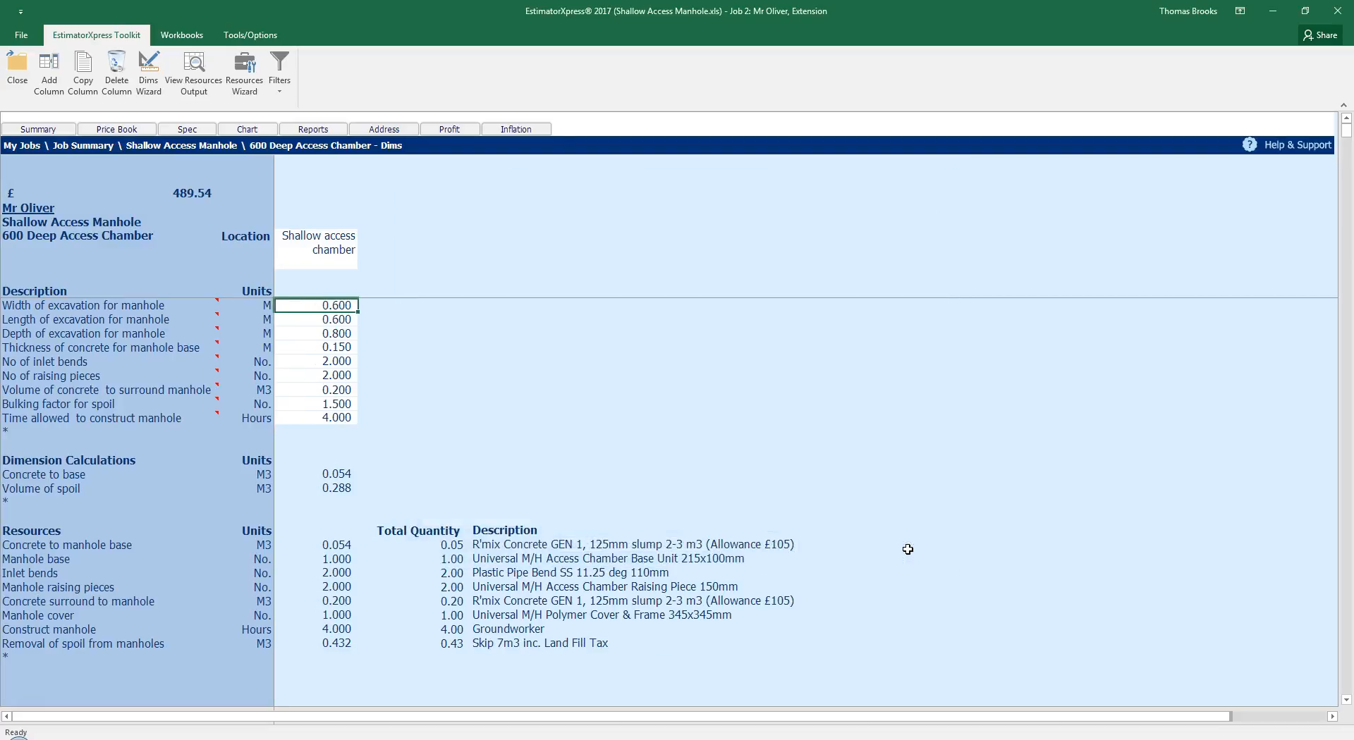
{"action": "left_click", "coordinate": [465, 359]}
{"action": "left_click", "coordinate": [472, 356]}
Add a Drainage Plant worksheet from the Typical plant requirement template, named Plant with the location External Drainage
{"action": "left_click", "coordinate": [196, 38]}
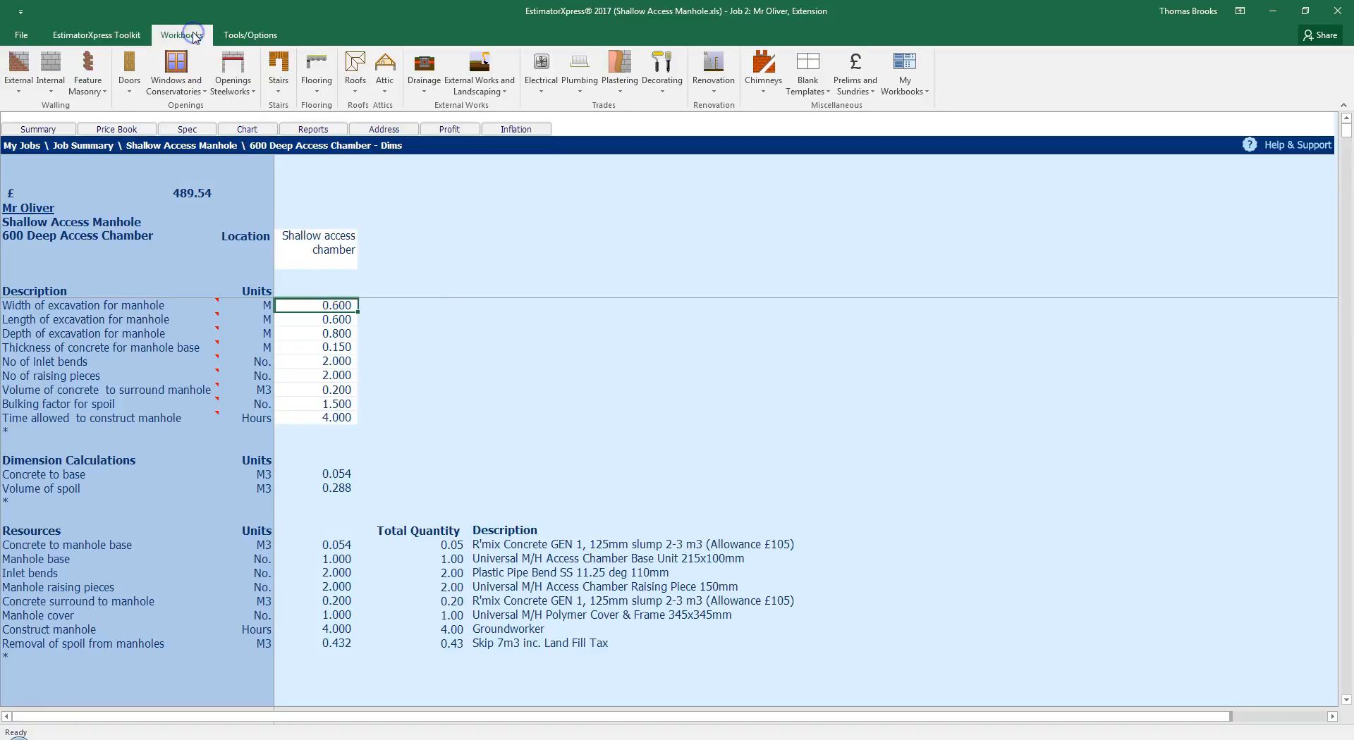
{"action": "left_click", "coordinate": [421, 70]}
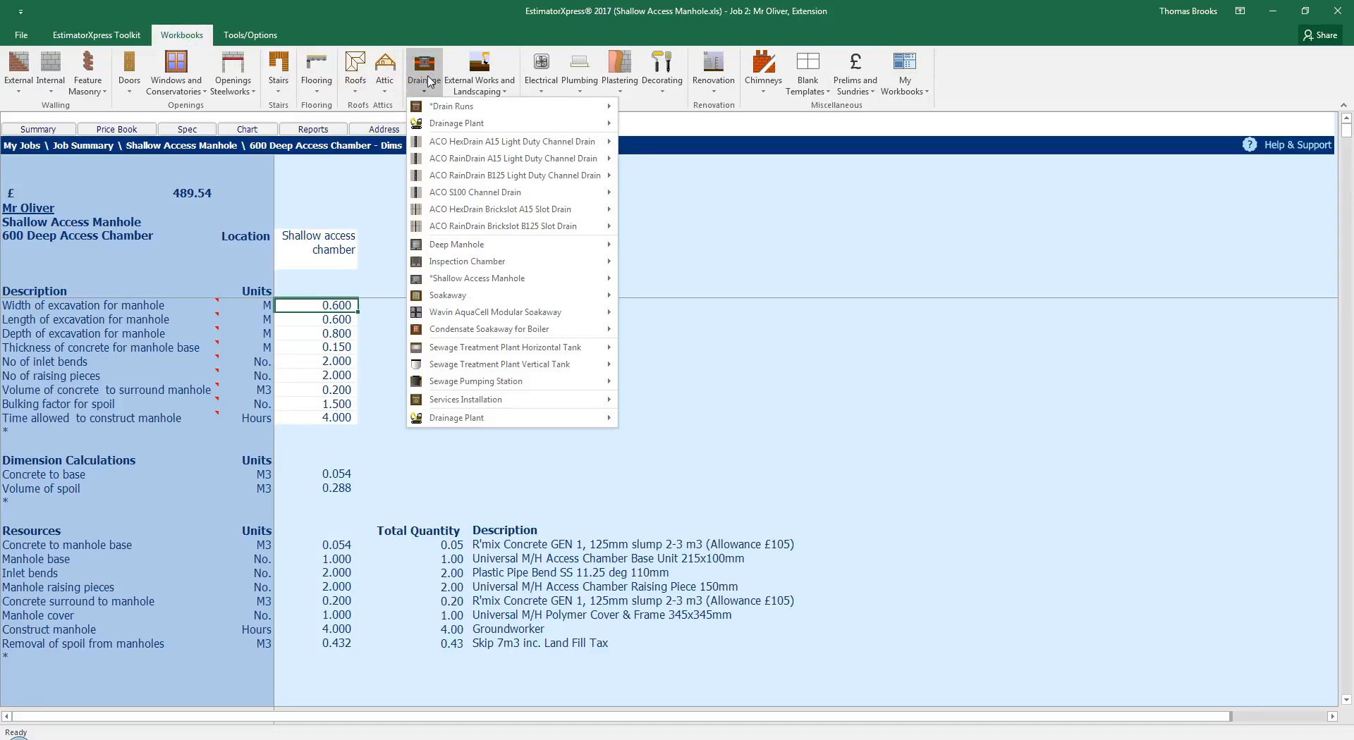
{"action": "left_click", "coordinate": [451, 123]}
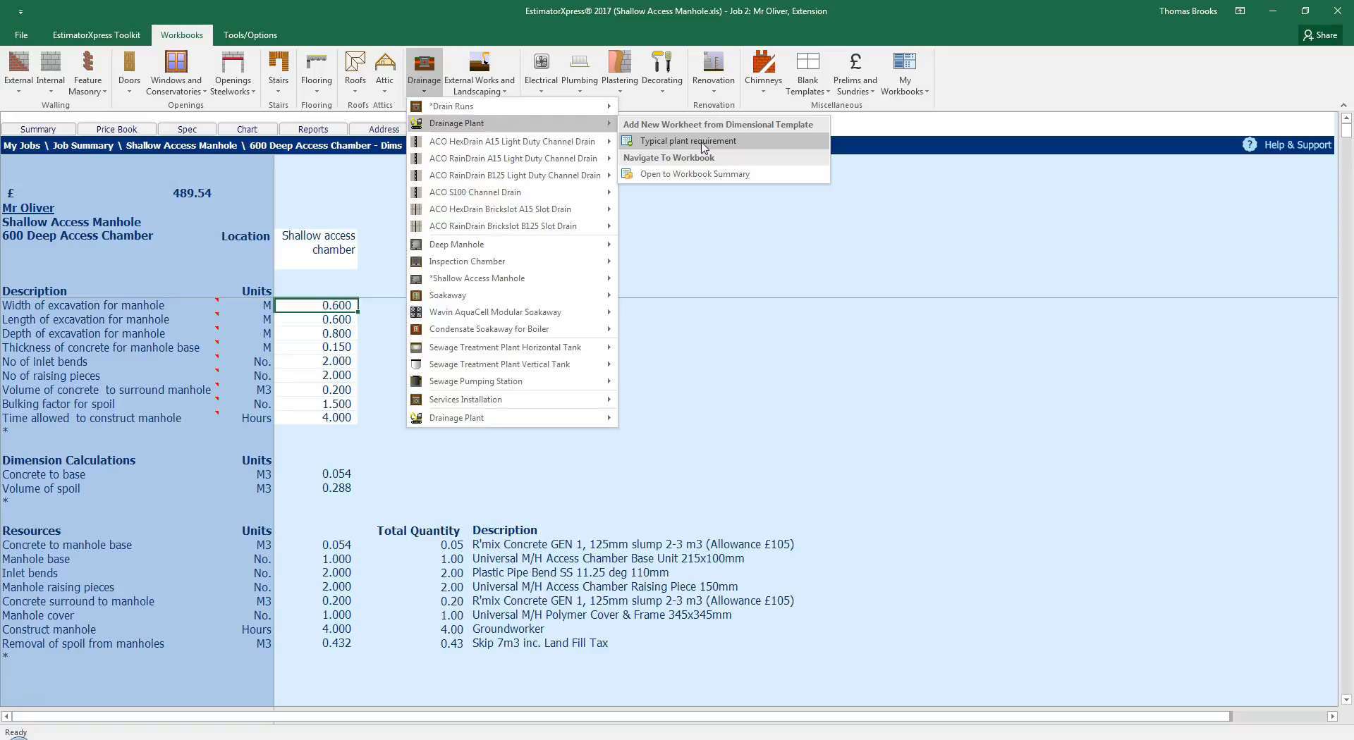
{"action": "left_click", "coordinate": [701, 141]}
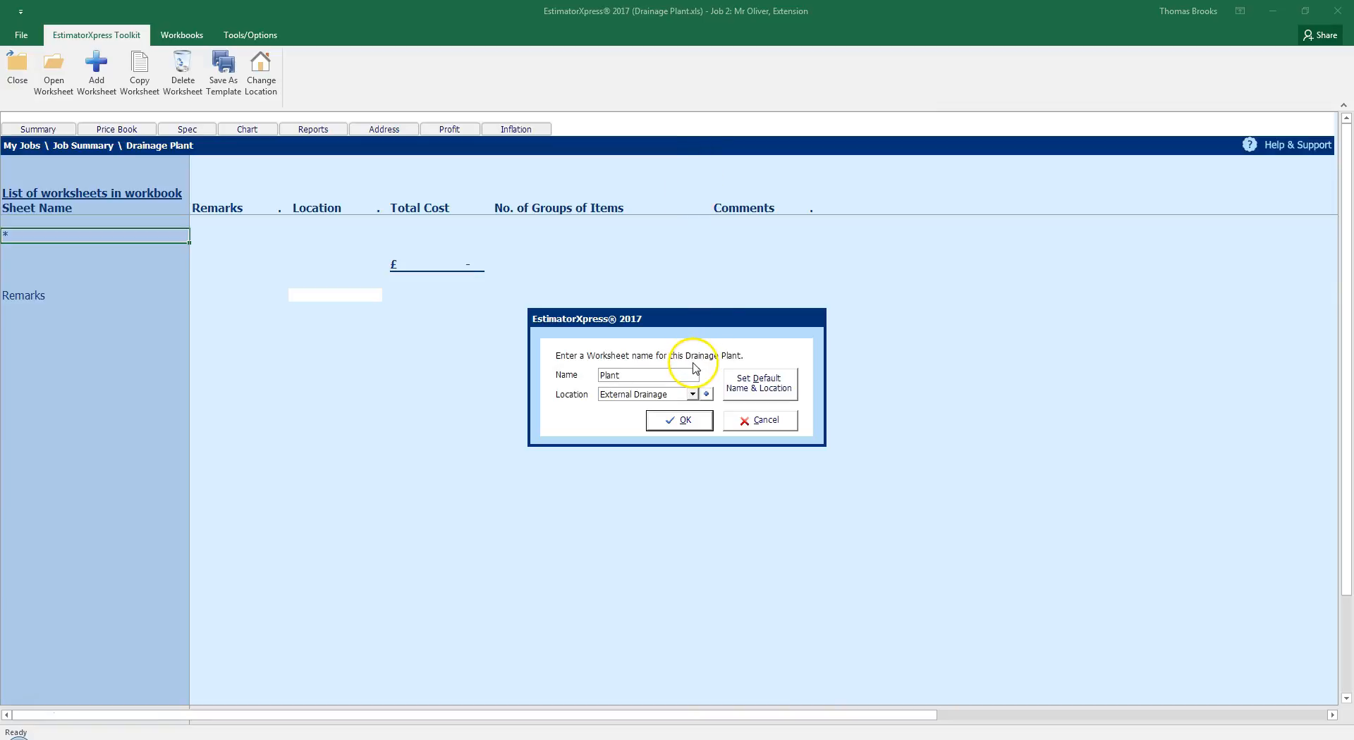
{"action": "left_click", "coordinate": [681, 422]}
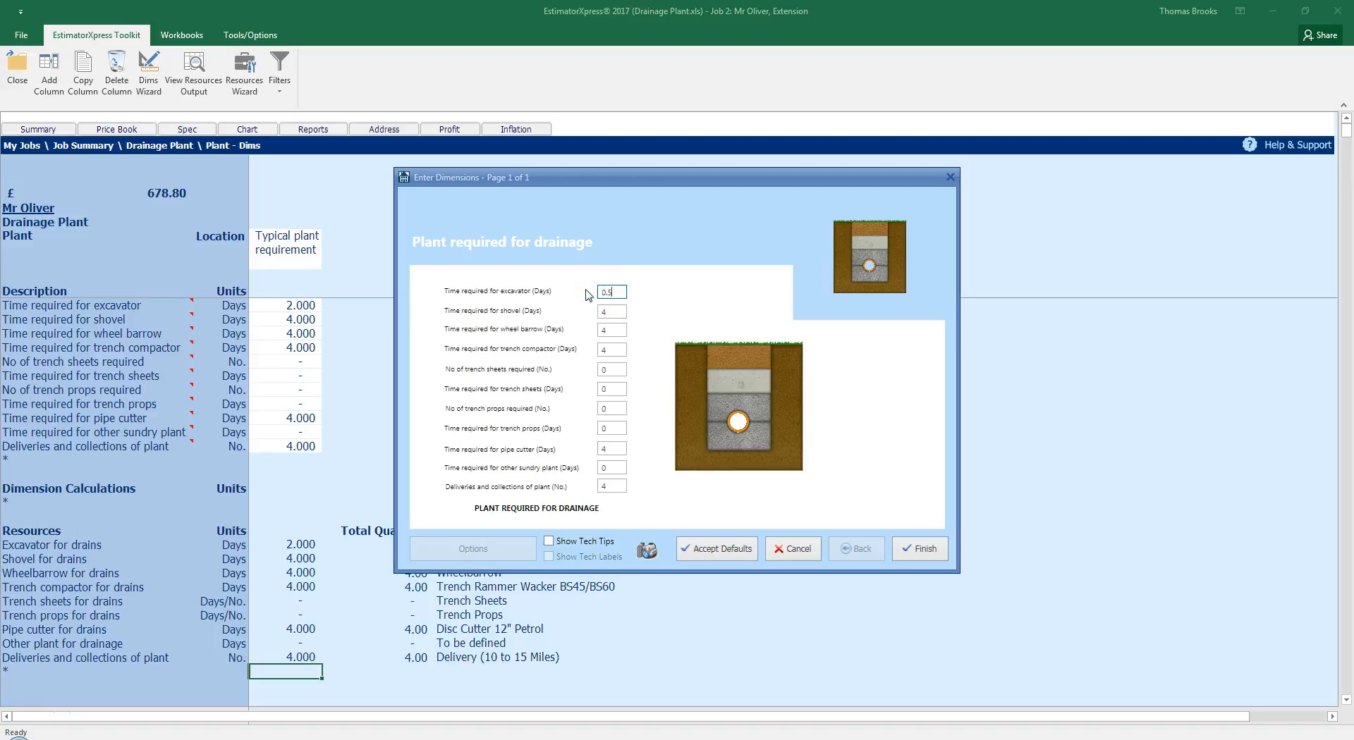
Set the required time to 0.5 days for the excavator and 1 day each for the shovel, wheel barrow and trench compactor
{"action": "key", "text": "Tab"}
{"action": "key", "text": "Tab"}
{"action": "key", "text": "Tab"}
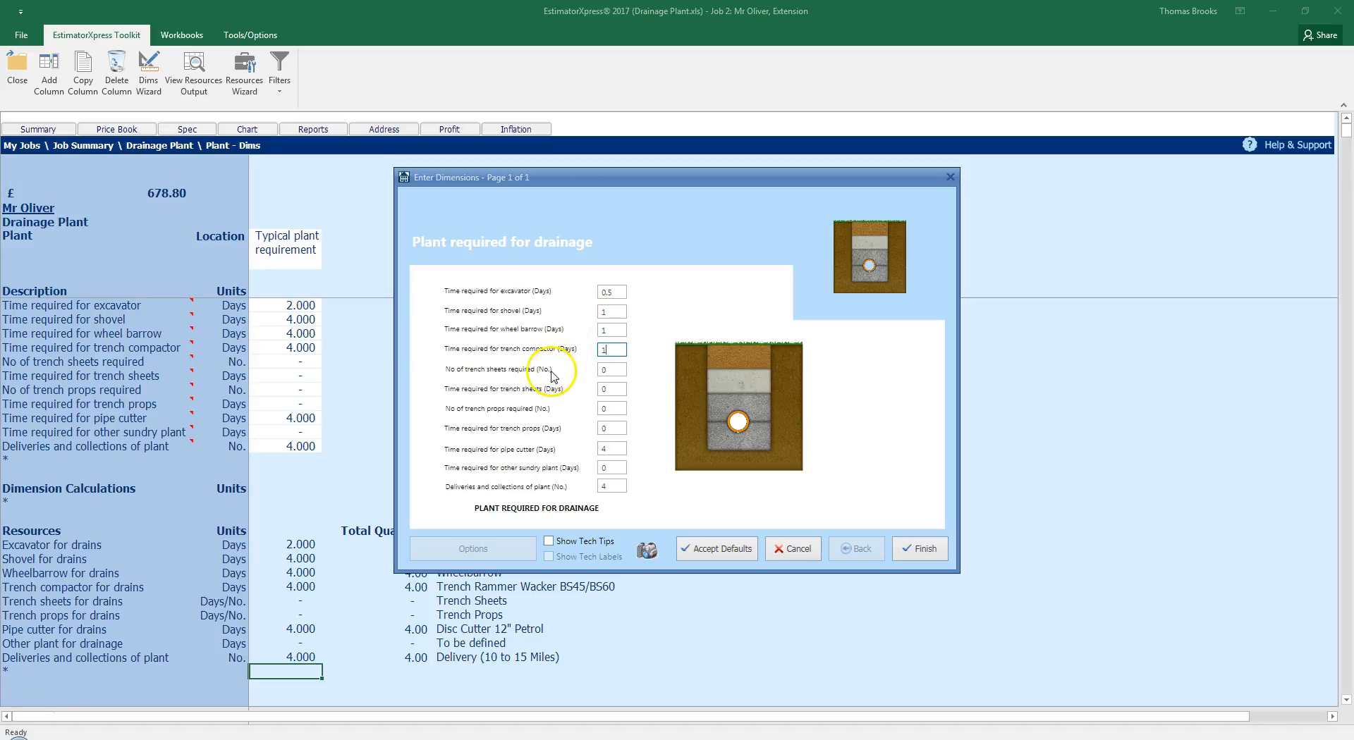
Set the pipe cutter time to 1 day and the plant deliveries and collections to 2, and finish entering the dimensions
{"action": "left_click", "coordinate": [607, 428]}
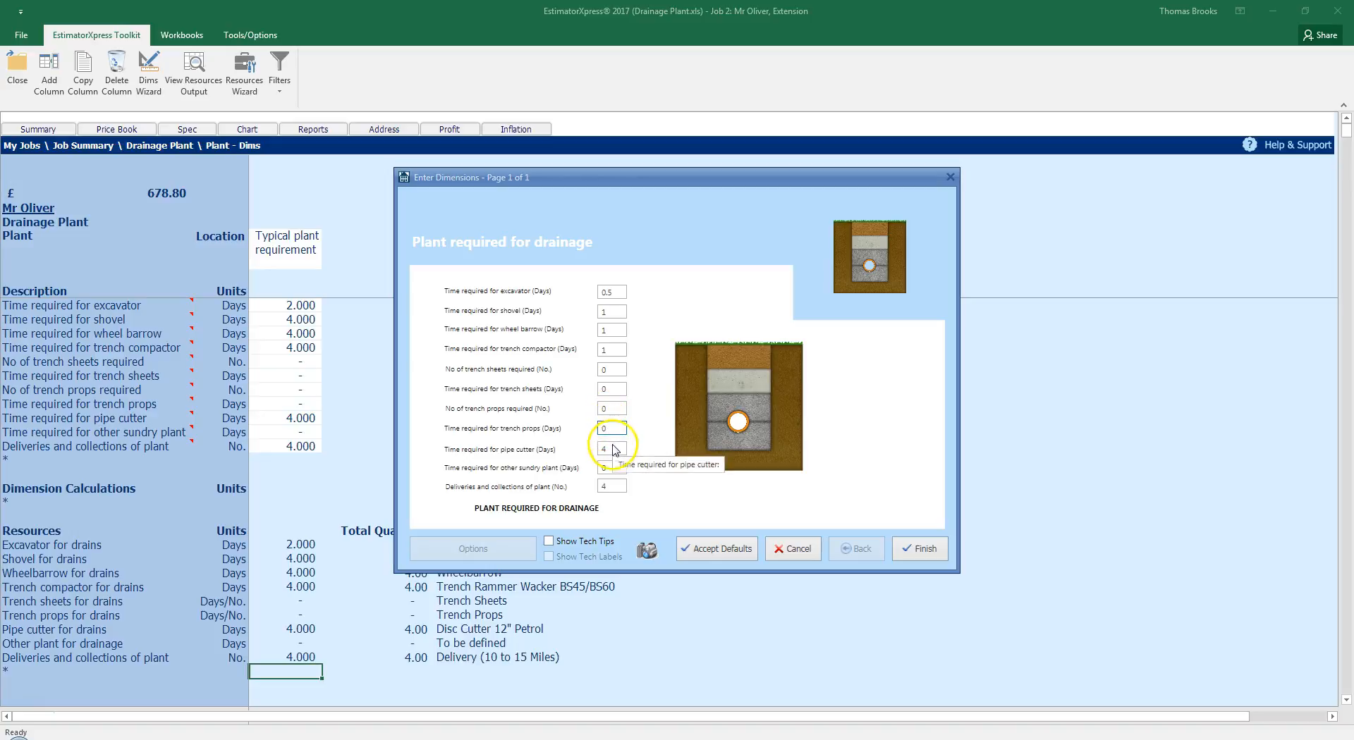
{"action": "key", "text": "Tab"}
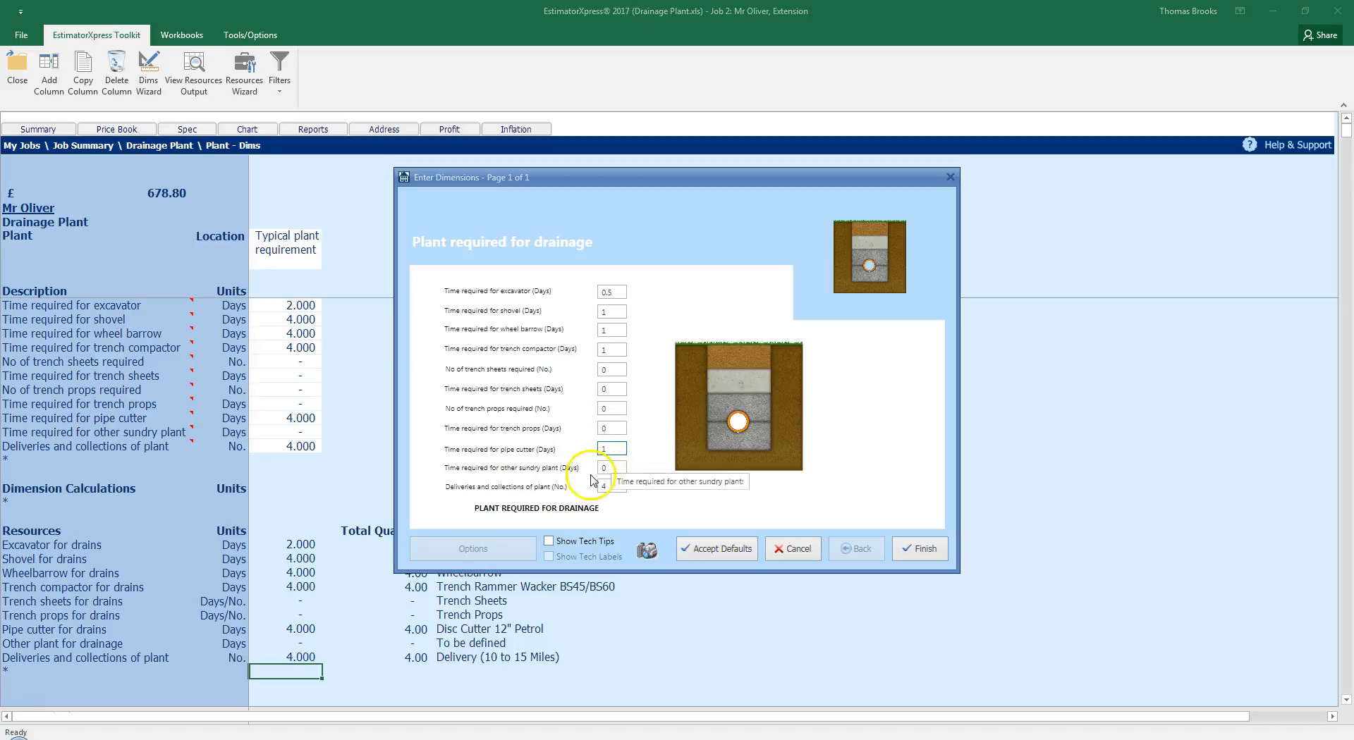
{"action": "left_click", "coordinate": [610, 469]}
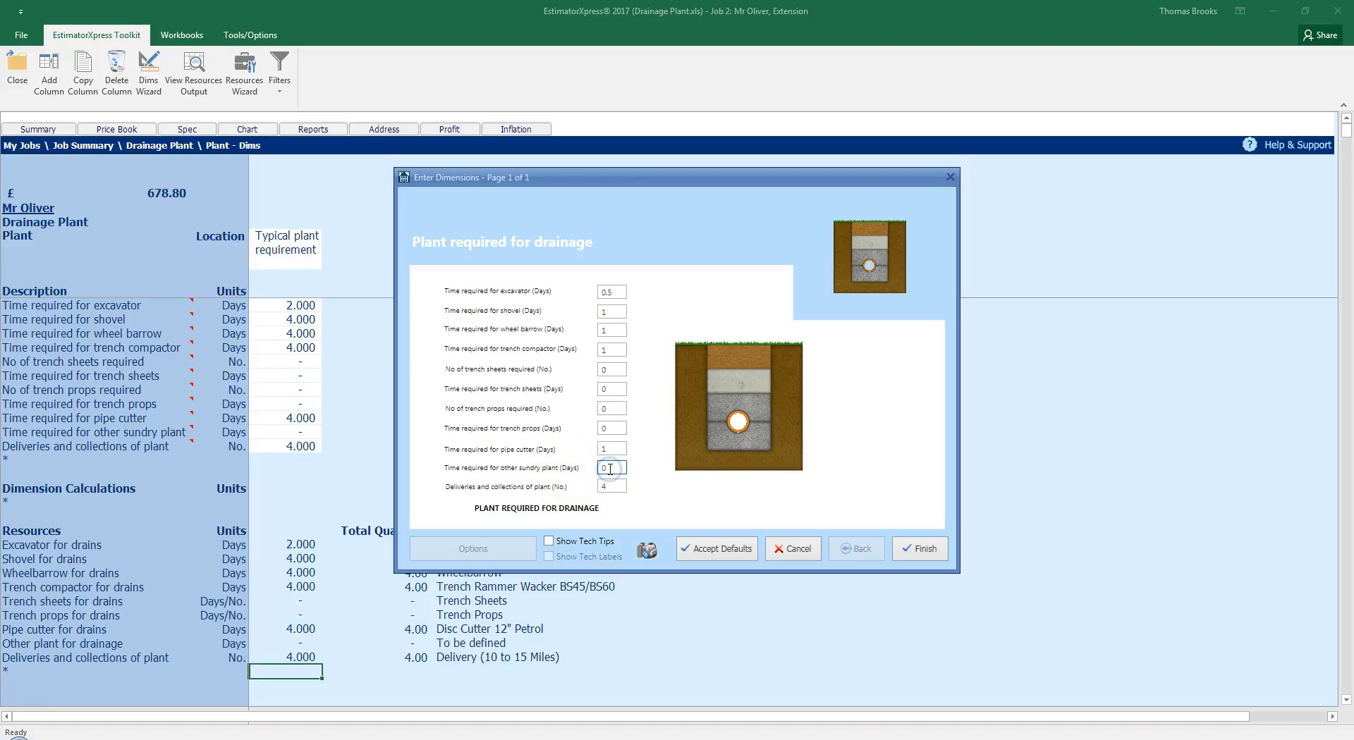
{"action": "key", "text": "Tab"}
{"action": "type", "text": "2"}
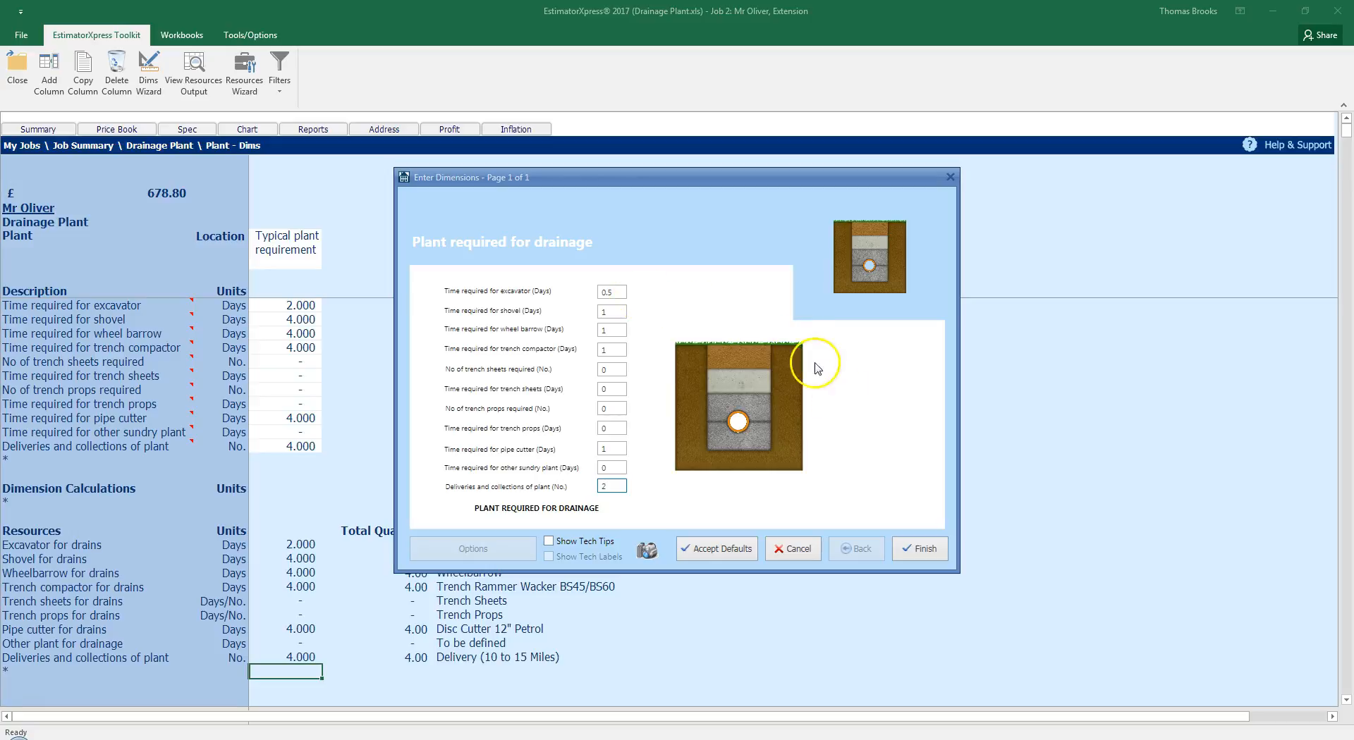
{"action": "left_click", "coordinate": [923, 551]}
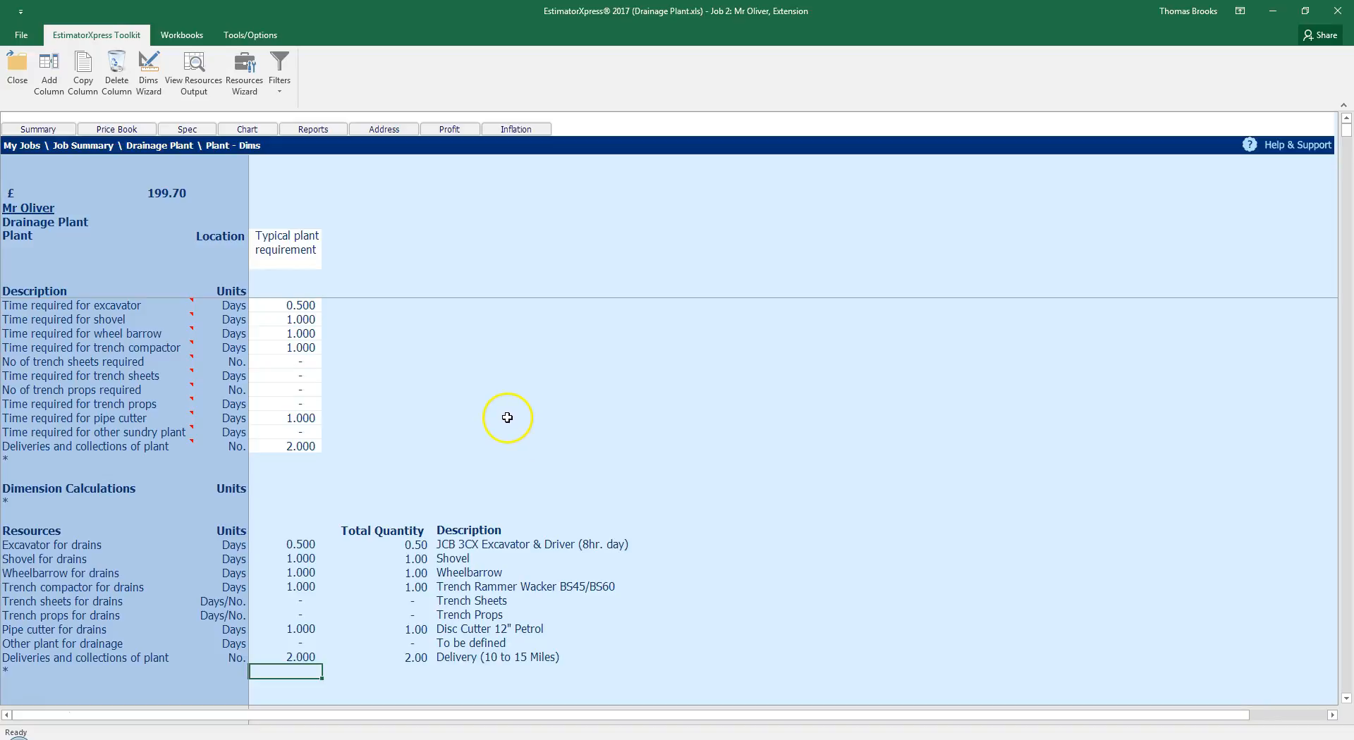
Review the drainage plant's labour and plant resources and change the excavator for drains to Mini Digger & Driver (8hr. day)
{"action": "left_click", "coordinate": [246, 65]}
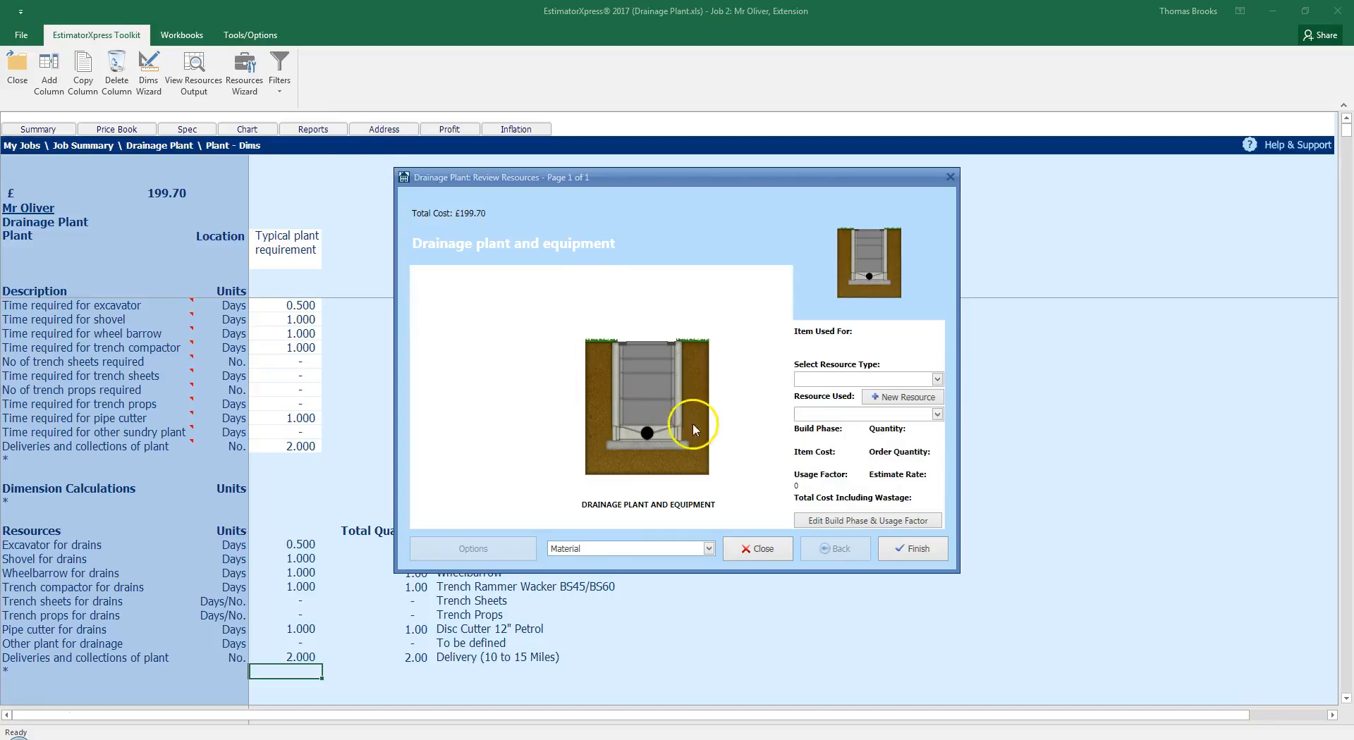
{"action": "left_click", "coordinate": [709, 548]}
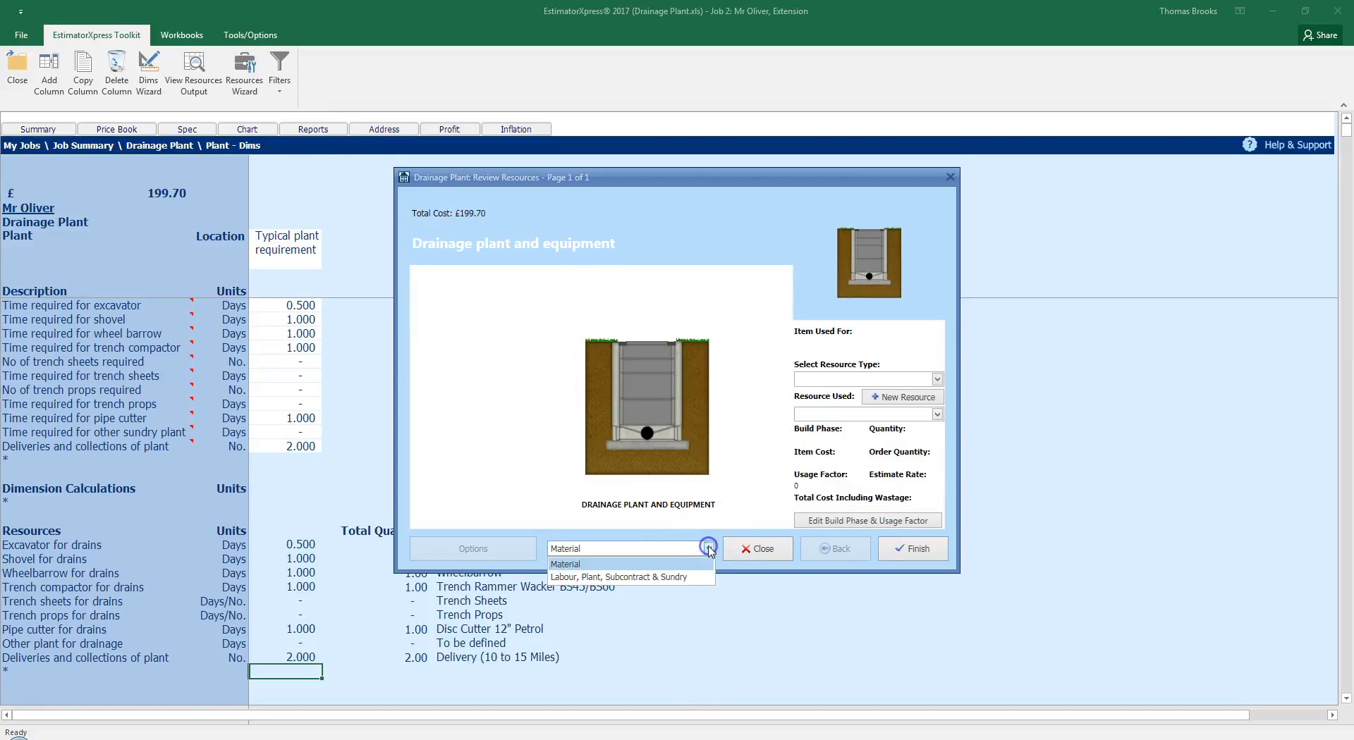
{"action": "left_click", "coordinate": [642, 578]}
{"action": "left_click", "coordinate": [466, 309]}
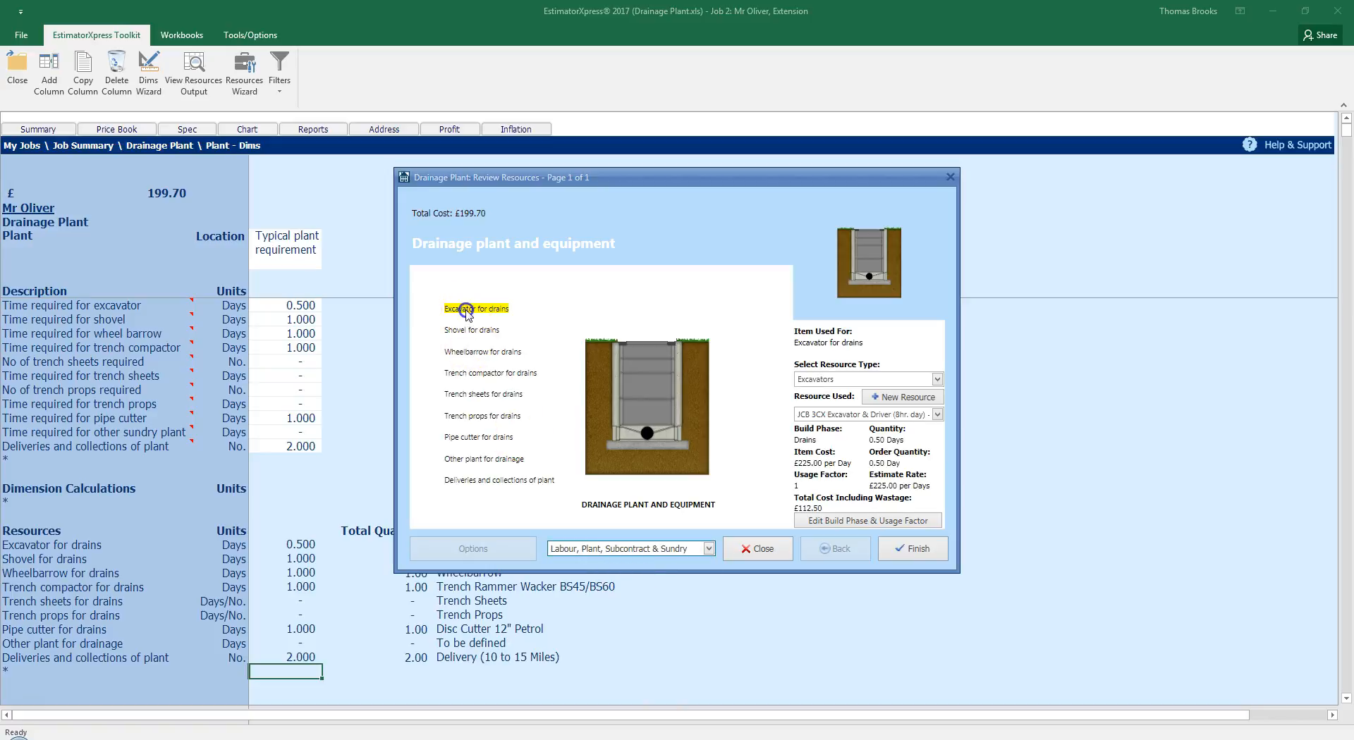
{"action": "left_click", "coordinate": [937, 414]}
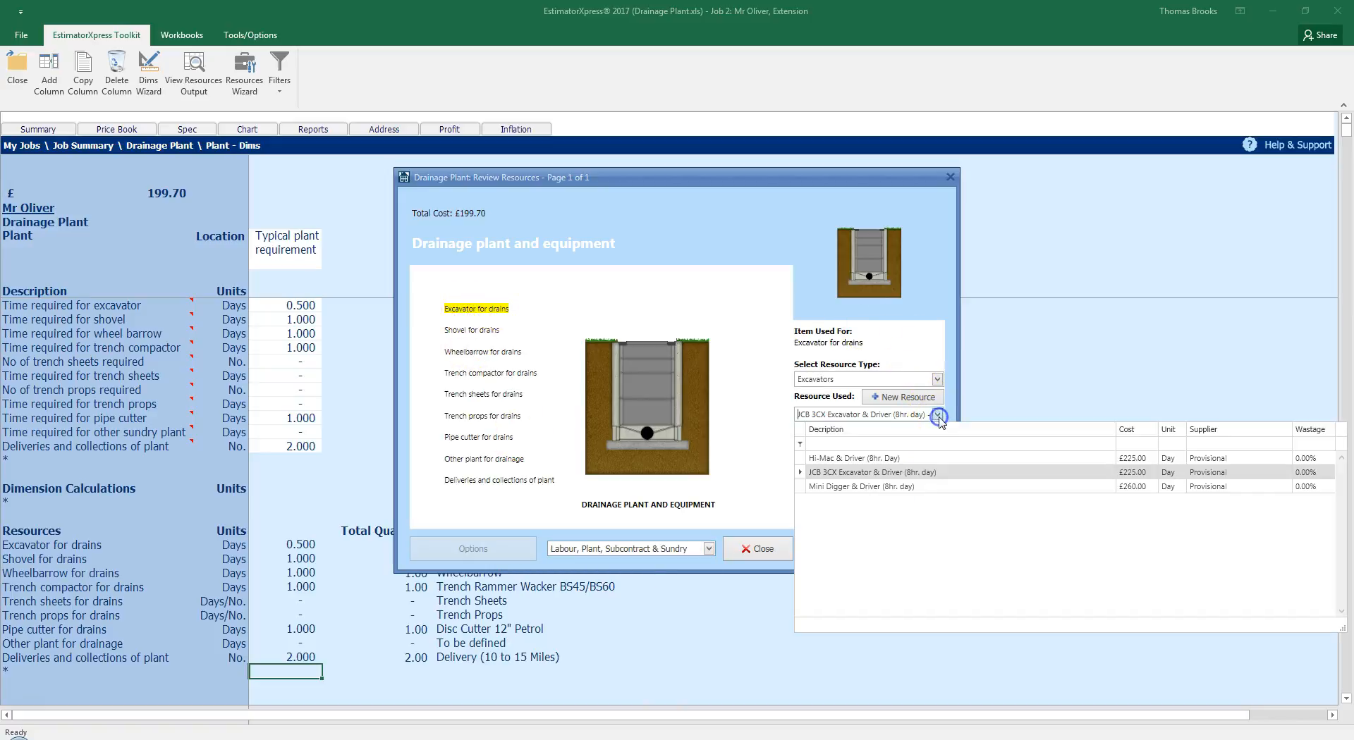
{"action": "left_click", "coordinate": [895, 488]}
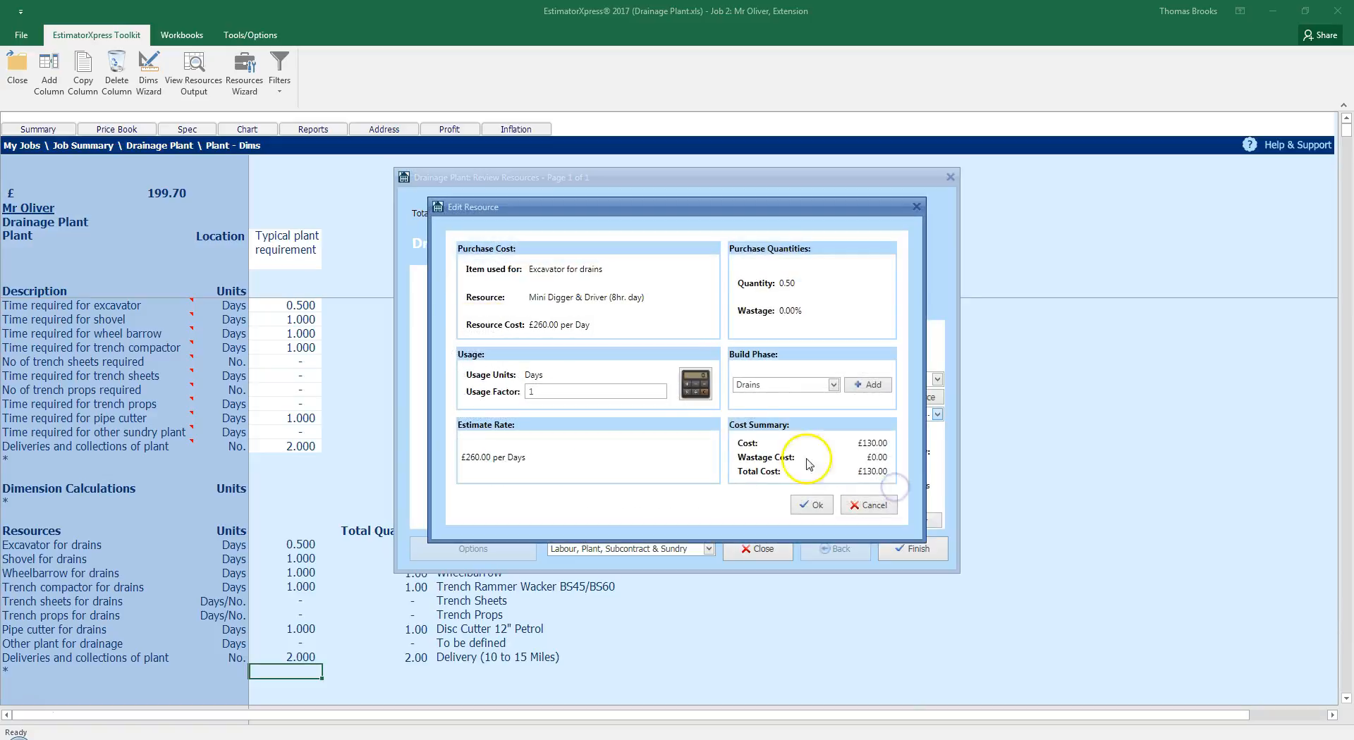
Accept the mini digger's usage factor of 1 day per excavator day, finish the resource review, and return to the Job Summary
{"action": "left_click", "coordinate": [691, 386]}
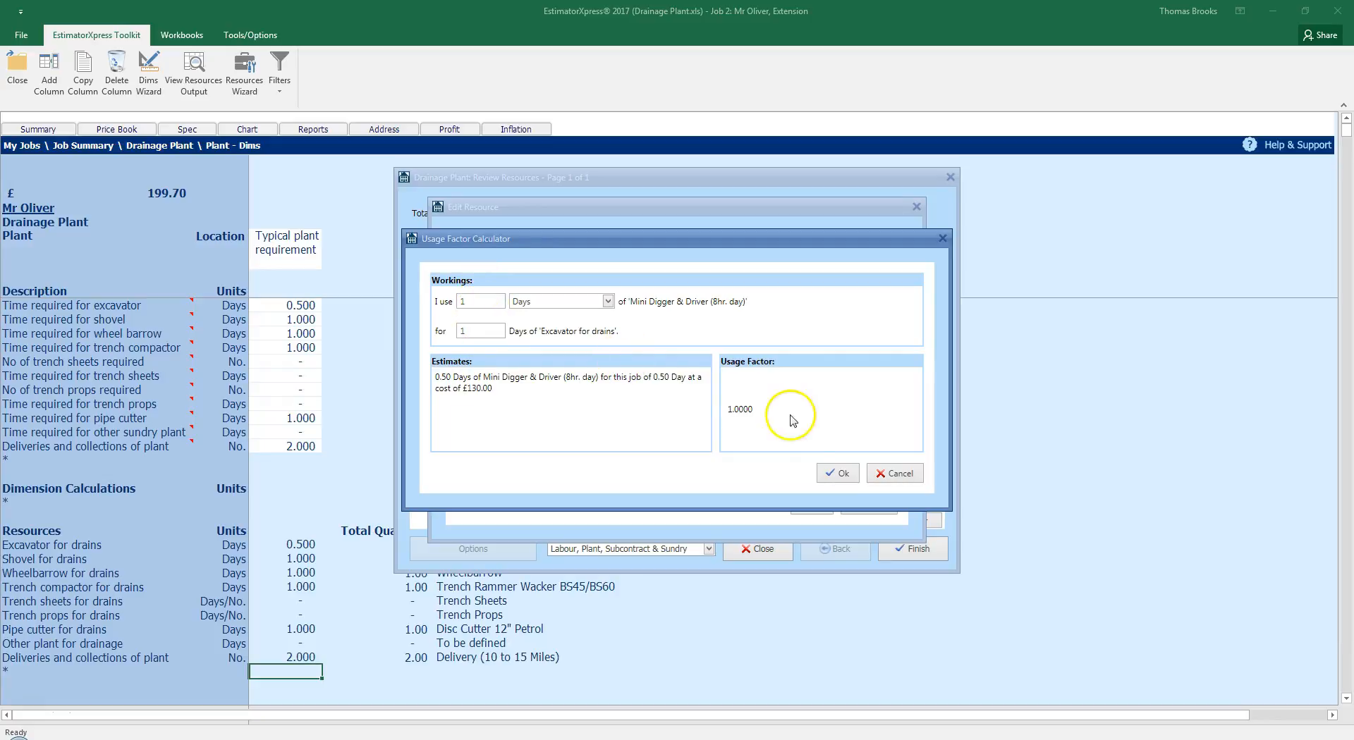
{"action": "left_click", "coordinate": [837, 472]}
{"action": "left_click", "coordinate": [813, 505]}
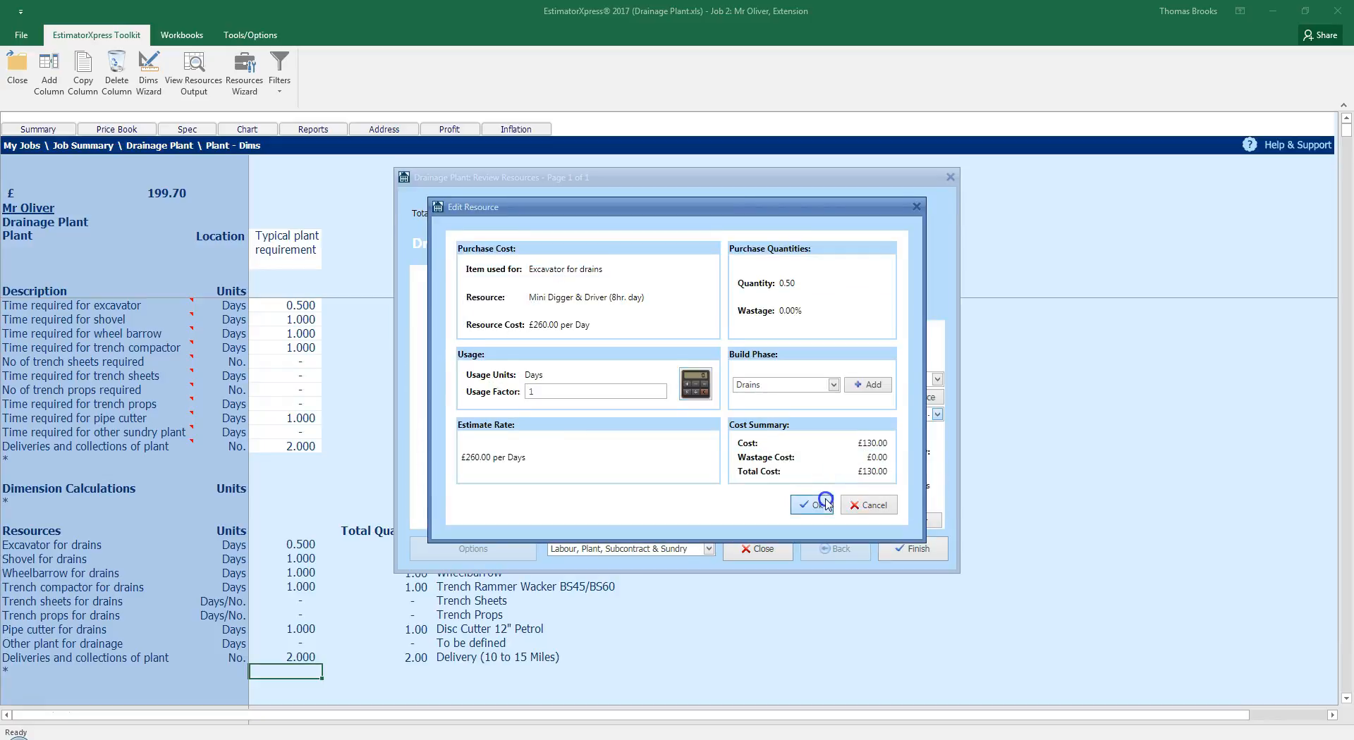
{"action": "left_click", "coordinate": [909, 549]}
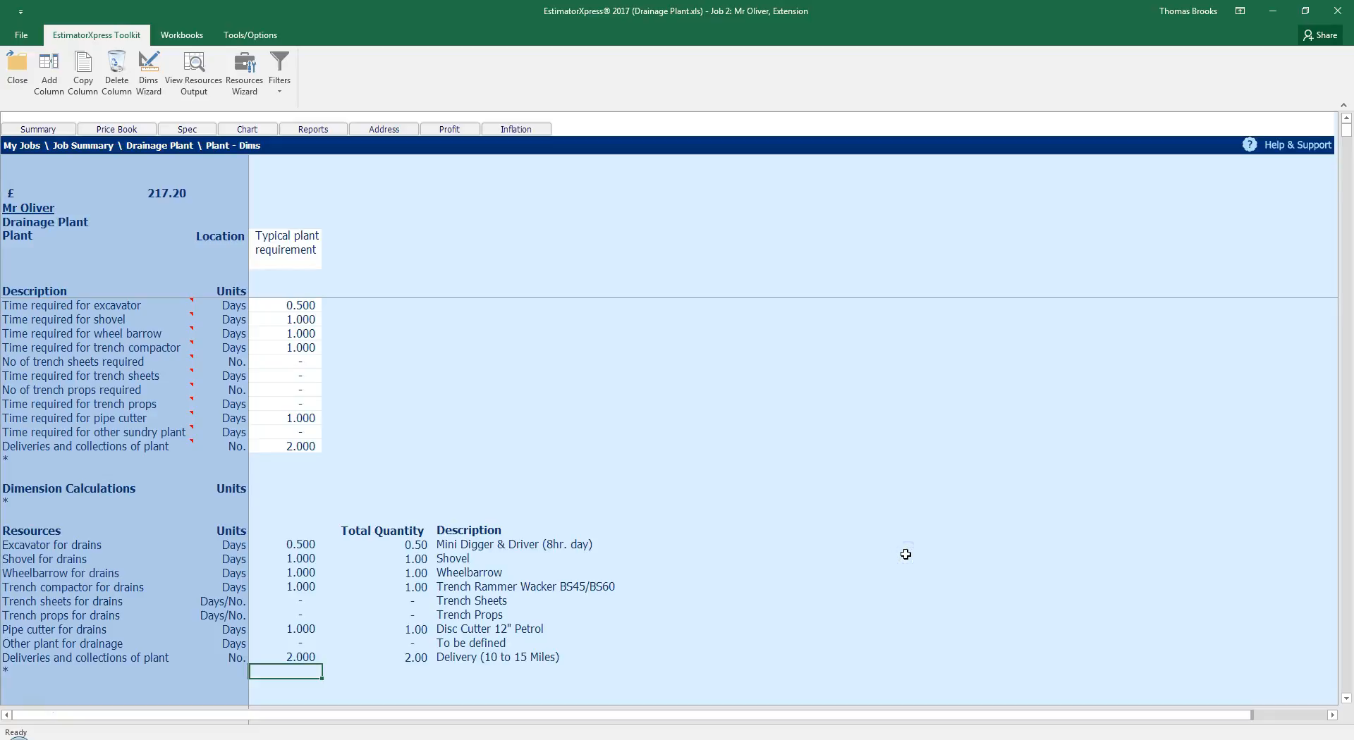
{"action": "left_click", "coordinate": [744, 475]}
{"action": "left_click", "coordinate": [85, 147]}
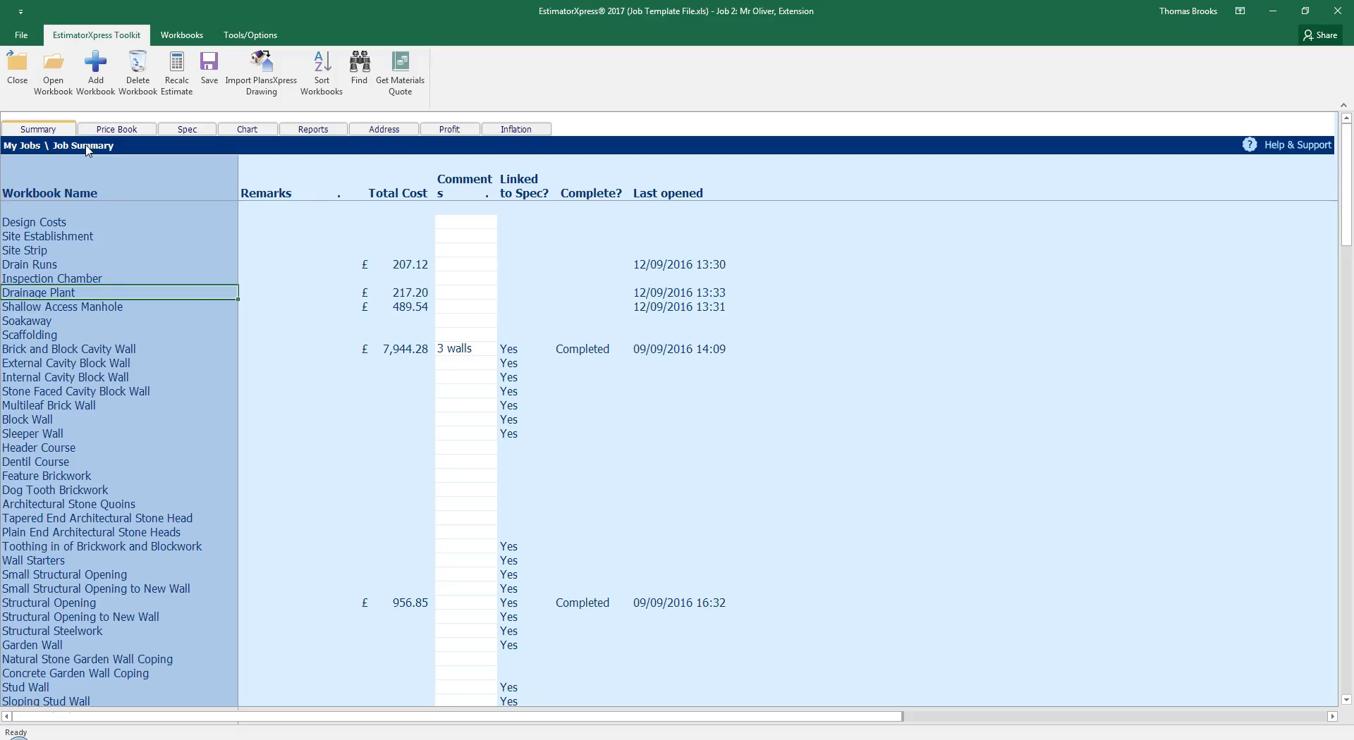